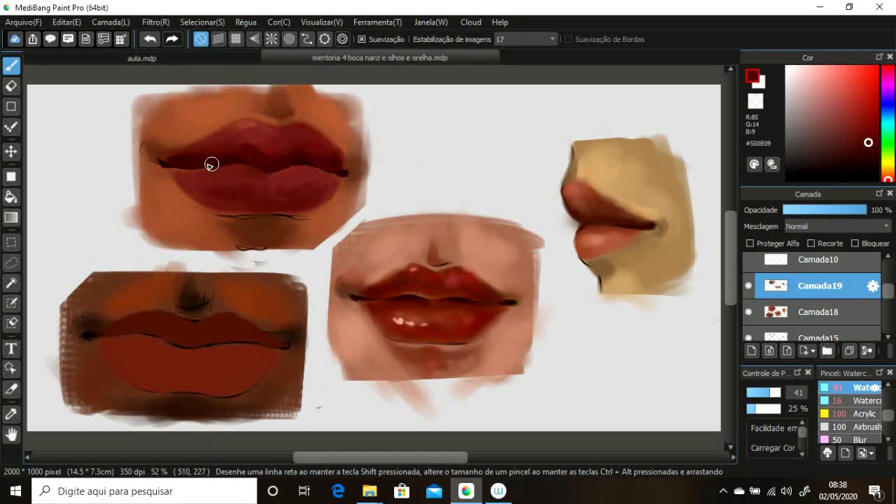
Paint a lighter pink stroke on the top-left mouth's upper lip and a pink highlight on its lower lip.
key("d")
key("b")
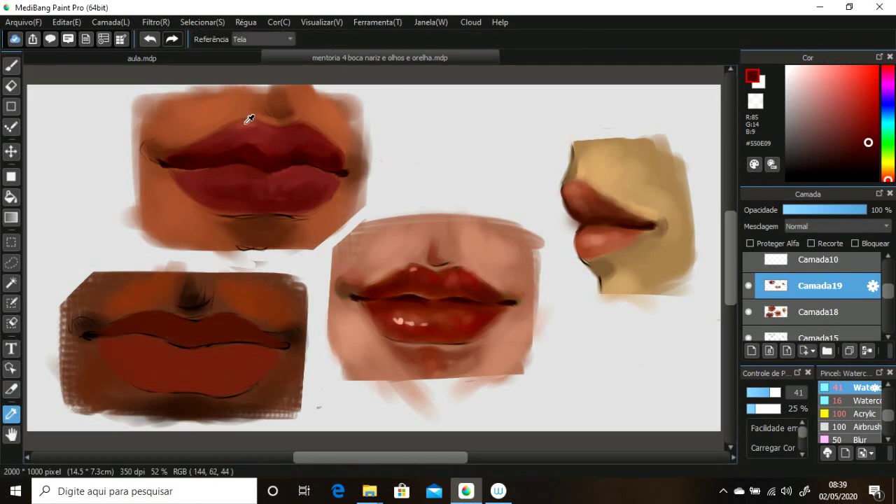
mouse_move(287, 173)
left_mouse_down()
mouse_move(315, 179)
mouse_move(308, 178)
left_mouse_up()
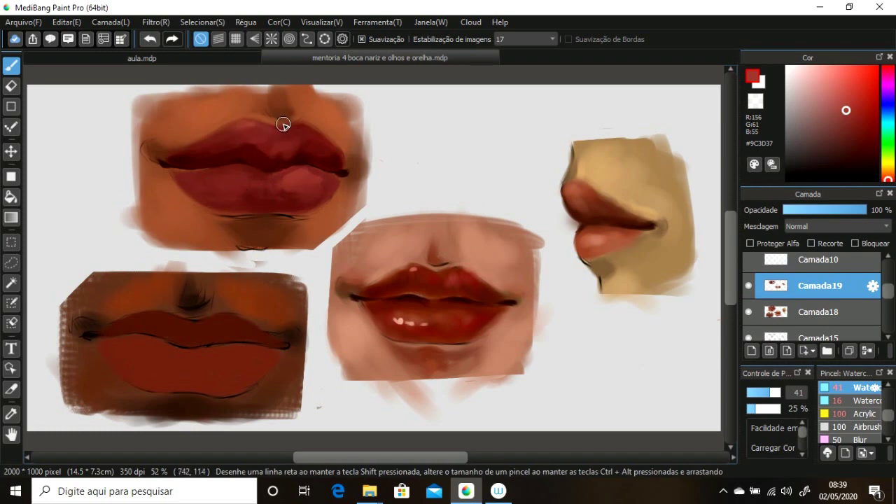
left_click(817, 79)
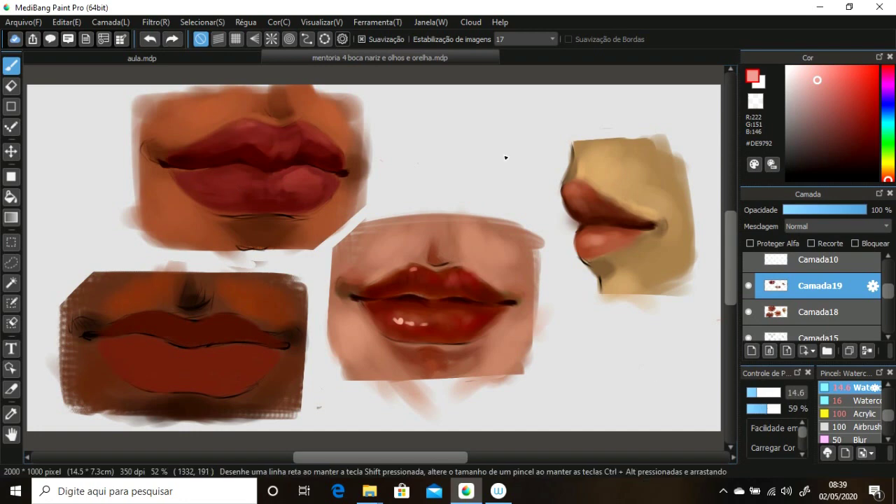
left_click_drag(224, 177, 240, 178)
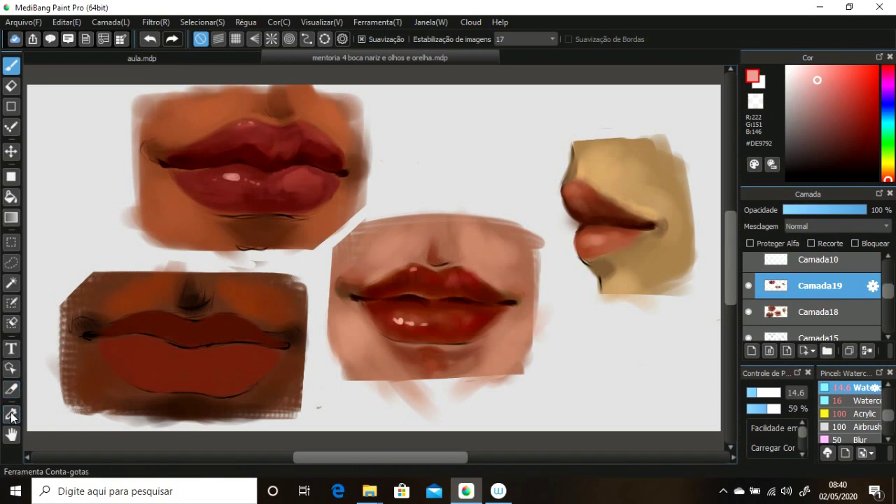
At brush size 24, shade the bottom-left mouth's lip line and lower lip in dark and deep red.
left_click(105, 343, "alt")
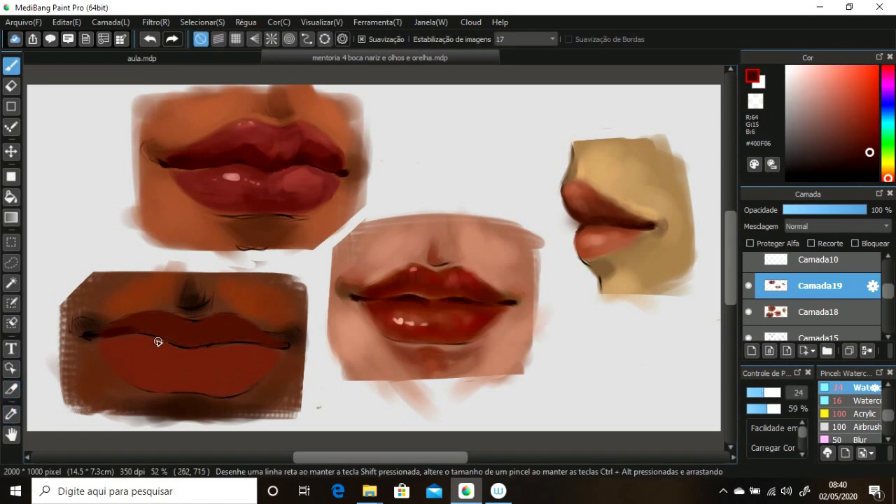
left_click_drag(156, 341, 120, 324)
left_click_drag(226, 337, 271, 340)
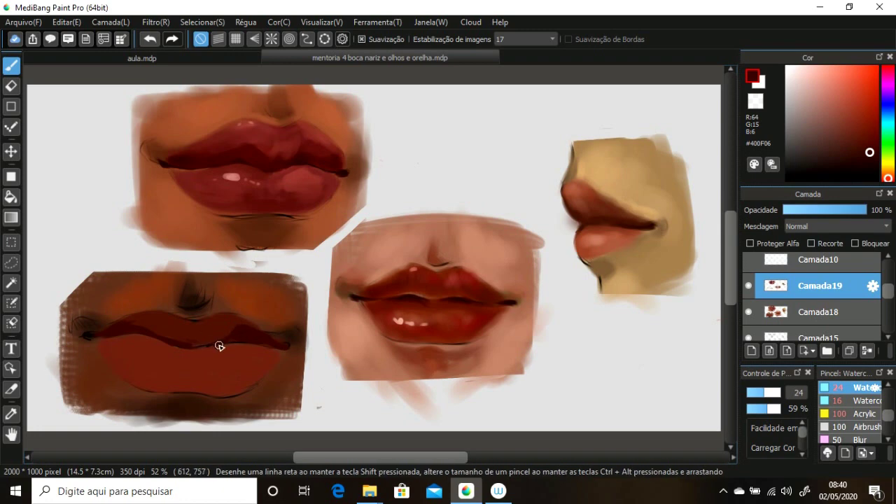
left_click_drag(162, 388, 223, 386)
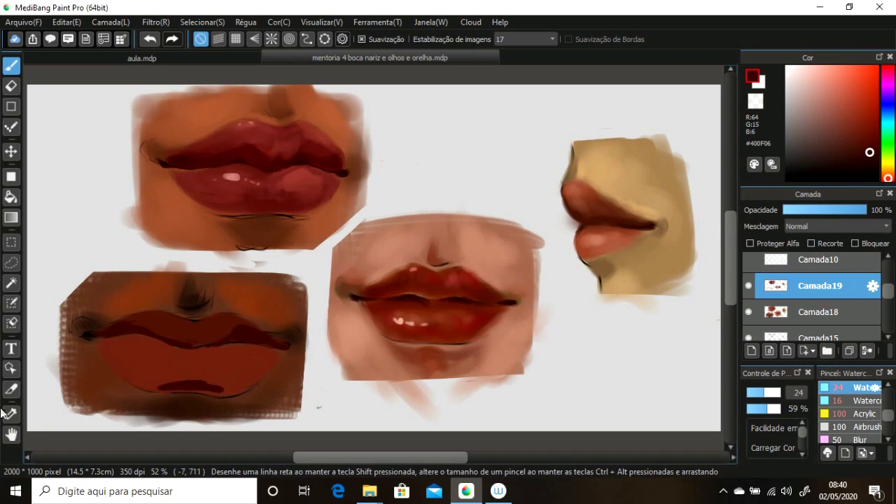
left_click(180, 384, "alt")
mouse_move(126, 373)
left_mouse_down()
mouse_move(214, 380)
mouse_move(196, 376)
left_mouse_up()
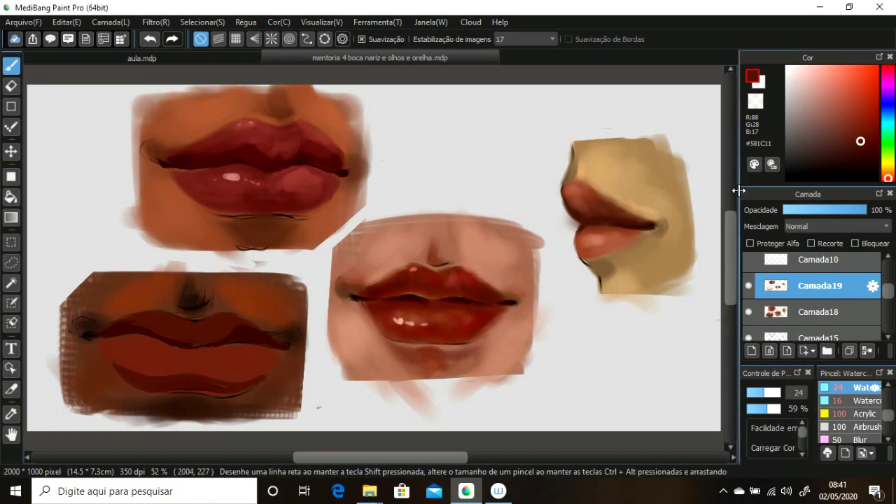
Set the brush to size 48 at 23% opacity and pick a mid red.
left_click(754, 408)
left_click(775, 394)
left_click(182, 353, "alt")
Brush lighter red over the bottom-left lower lip, then take a slightly darker red at 10% opacity.
mouse_move(148, 357)
left_mouse_down()
mouse_move(274, 366)
mouse_move(141, 354)
left_mouse_up()
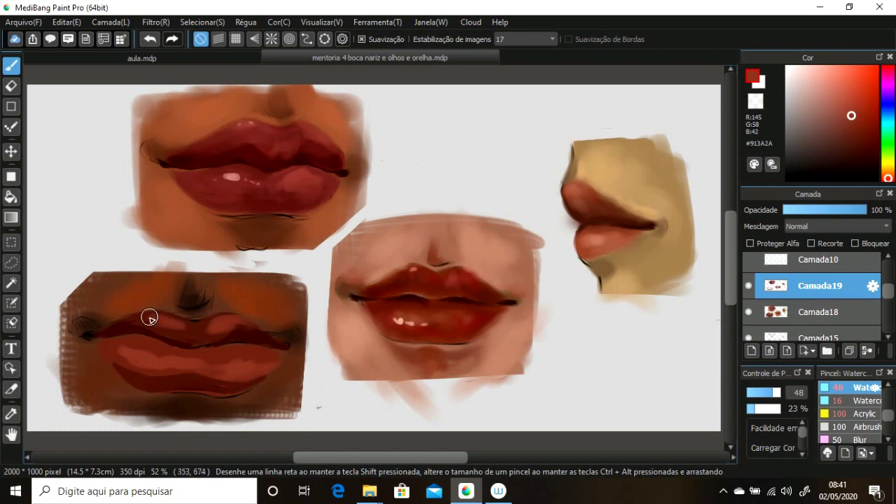
left_click(154, 326, "alt")
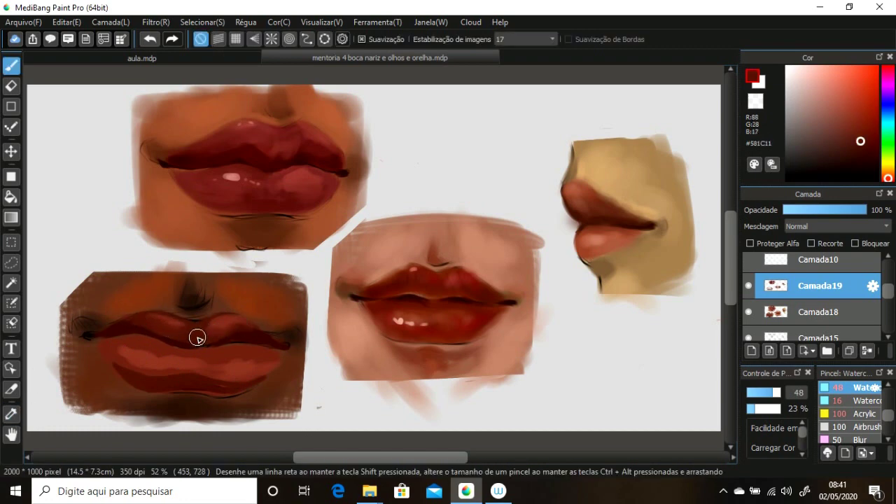
left_click(862, 142)
left_click(750, 409)
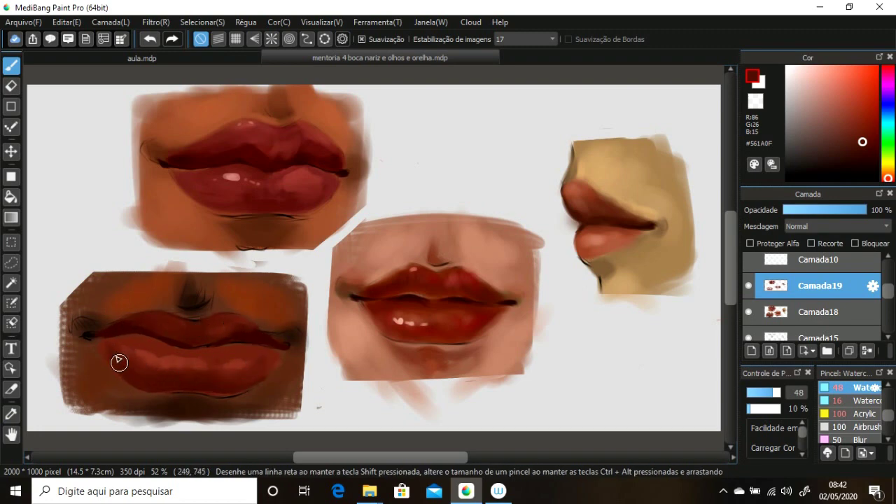
Darken the bottom-left mouth's lip line with a near-black brown.
left_click(110, 341, "alt")
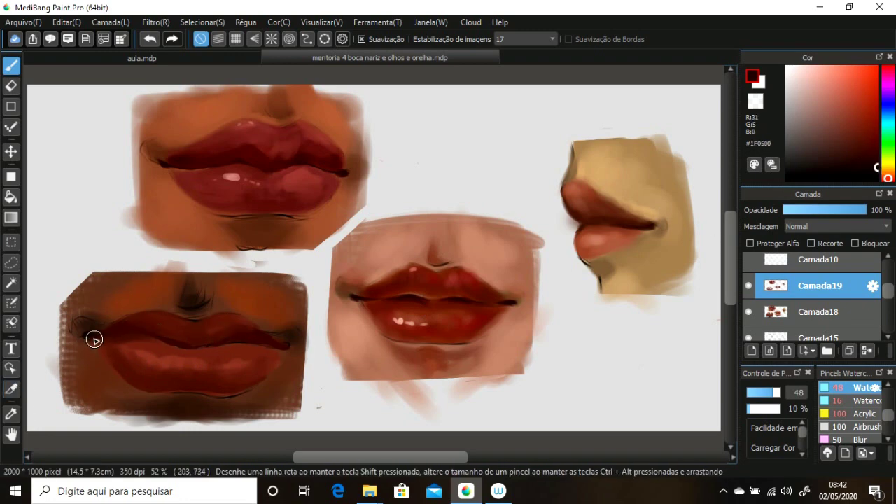
left_click(87, 335, "alt")
left_click_drag(87, 334, 271, 326)
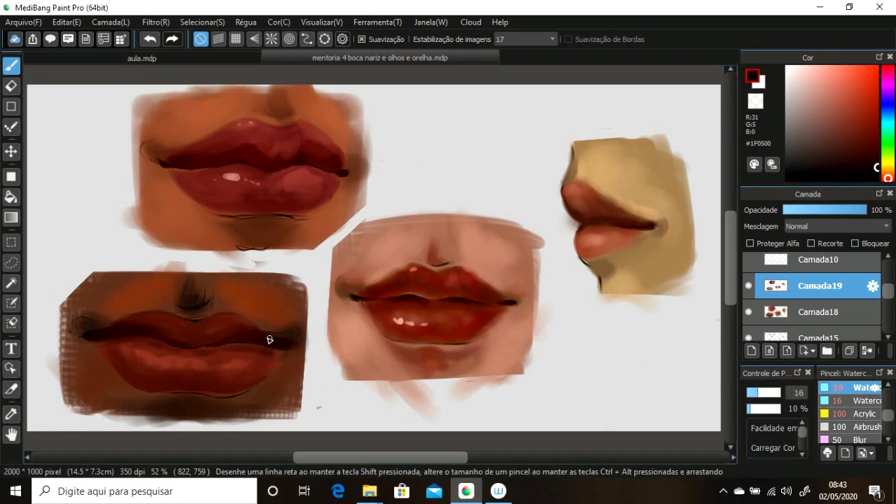
Switch to a size 16 brush and pick a lighter pink for highlights.
left_click(366, 296, "alt")
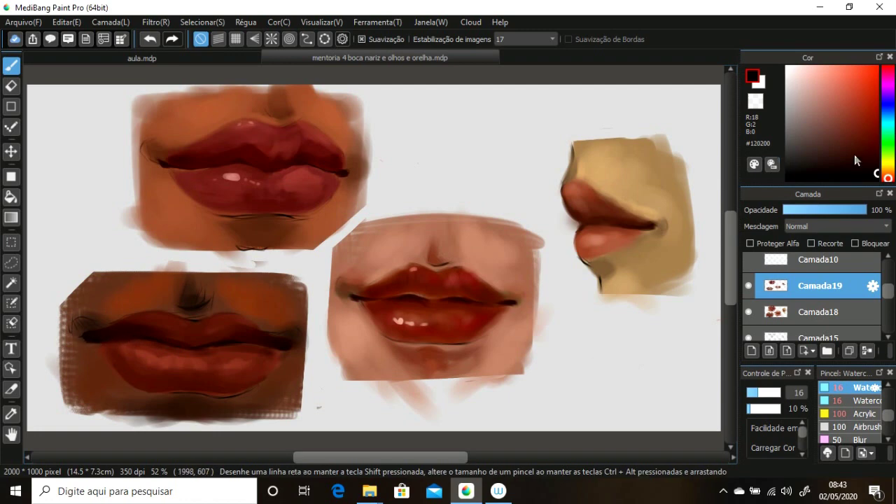
left_click(146, 376, "alt")
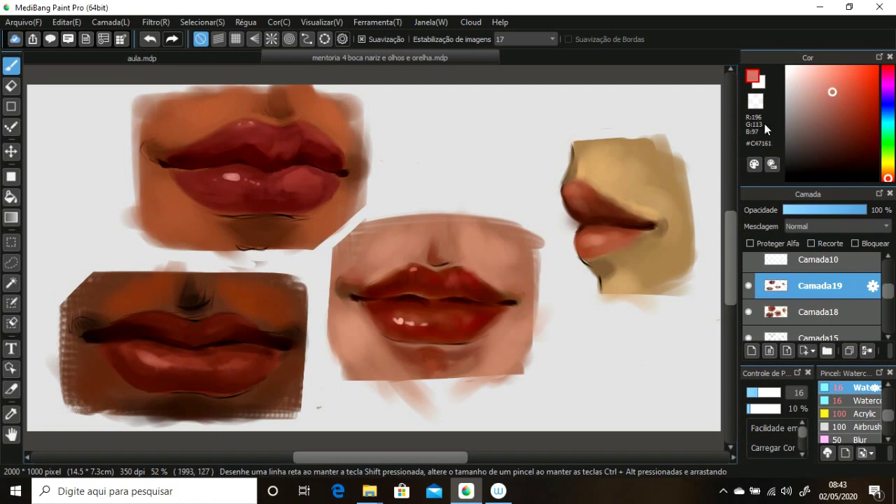
left_click(471, 218, "alt")
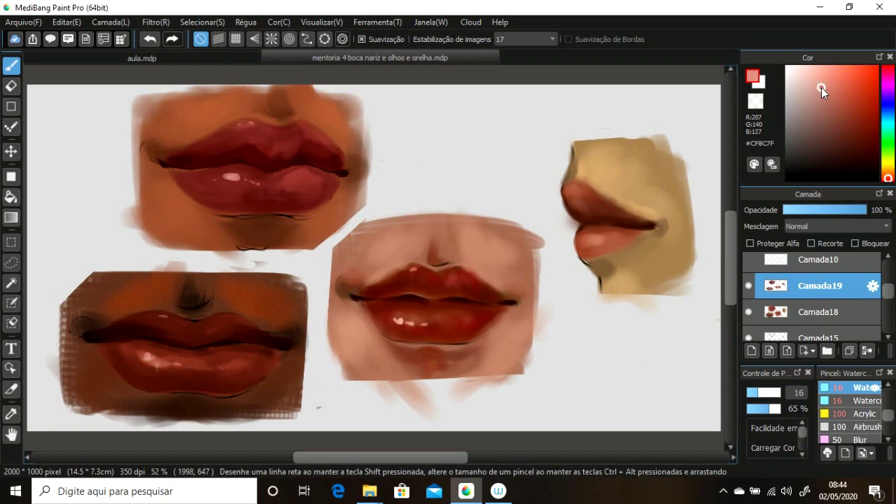
Set up a mid red brush at size 48 and 27% opacity.
left_click_drag(821, 88, 856, 107)
left_click(772, 392)
left_click(755, 409)
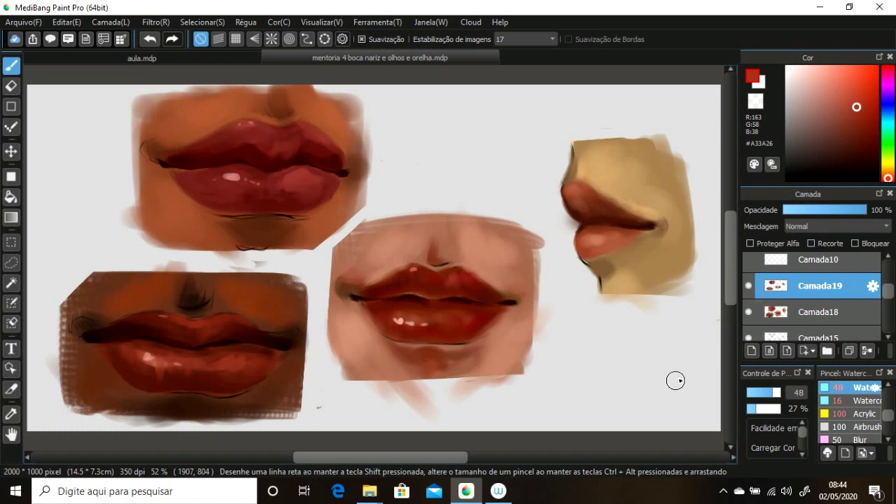
Sample dark brown and mark the first mouth corner on the Boca canvas.
left_click(187, 270, "alt")
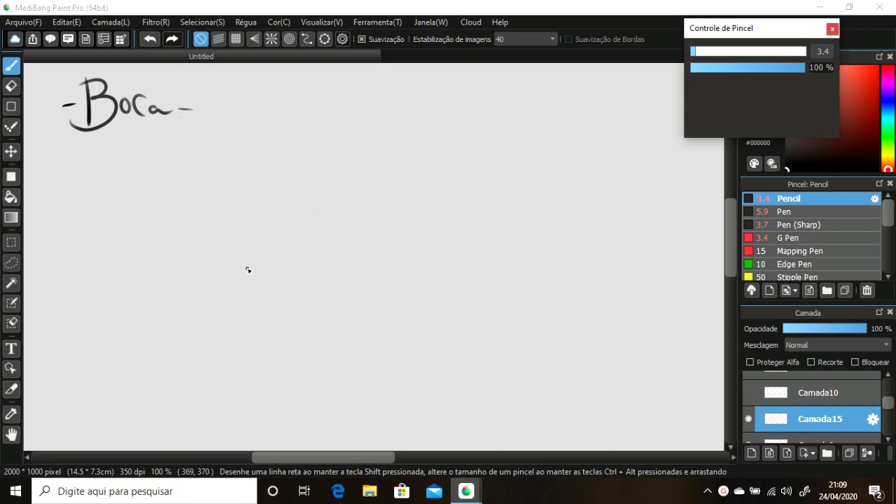
left_click_drag(244, 267, 253, 269)
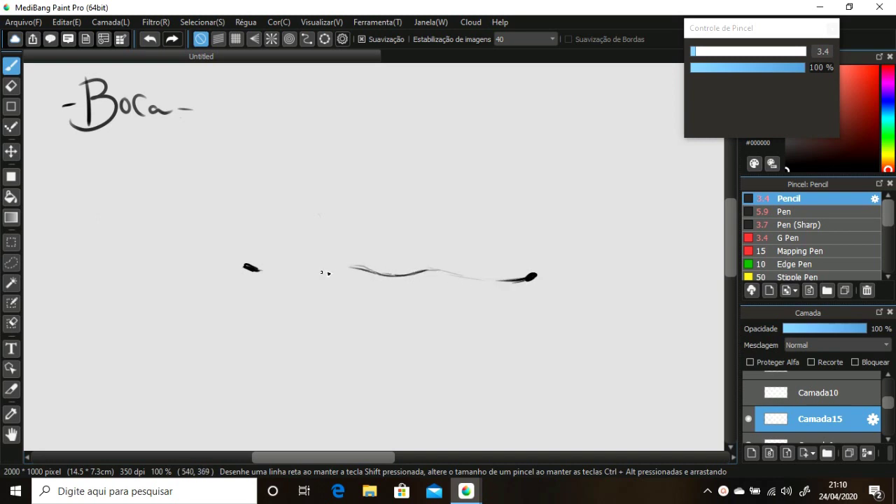
Draw and thicken the wavy mouth line between the corners at pencil size 4.2.
left_click_drag(322, 272, 245, 263)
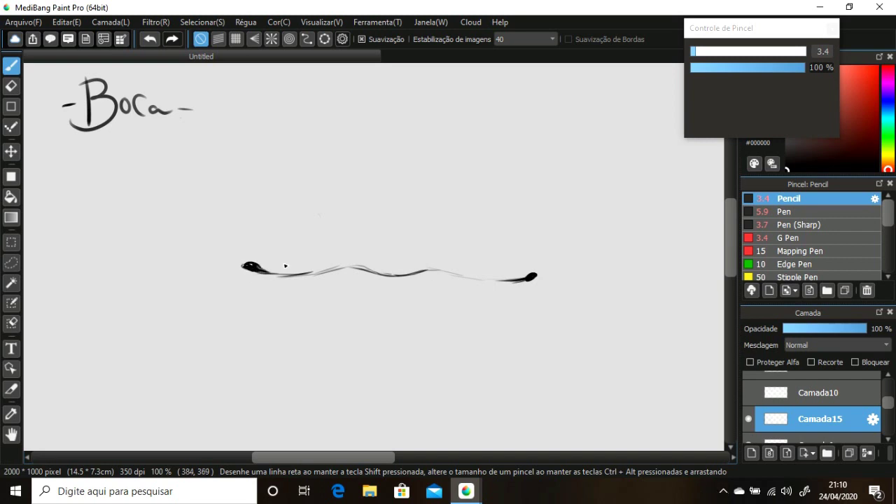
left_click_drag(474, 279, 516, 282, "ctrl+alt")
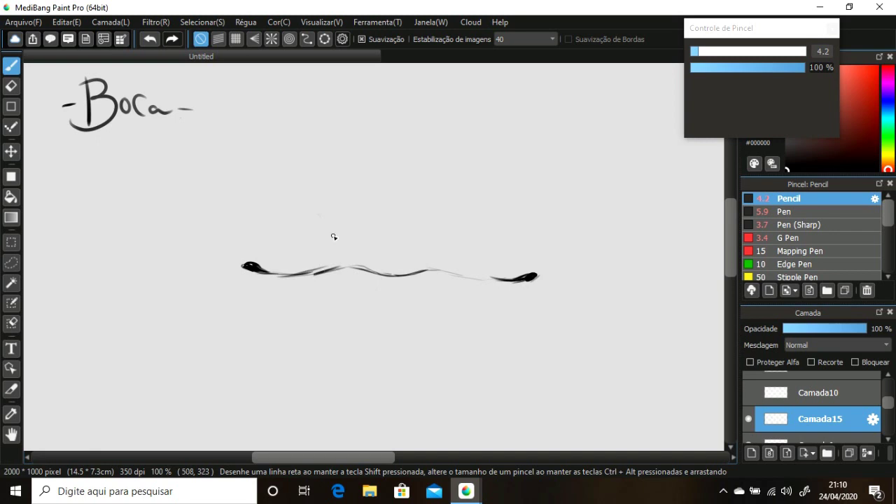
key("ctrl+z")
mouse_move(279, 280)
left_mouse_down()
mouse_move(433, 267)
mouse_move(487, 280)
left_mouse_up()
key("ctrl+z")
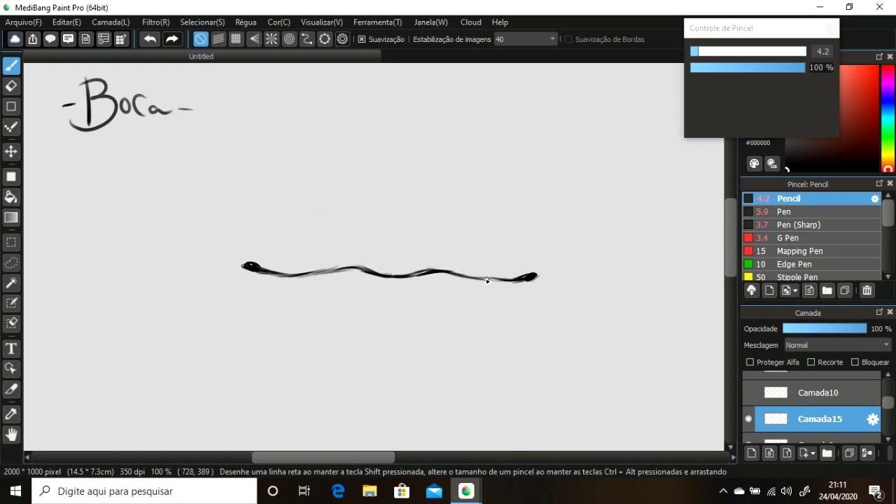
left_click_drag(361, 270, 419, 276)
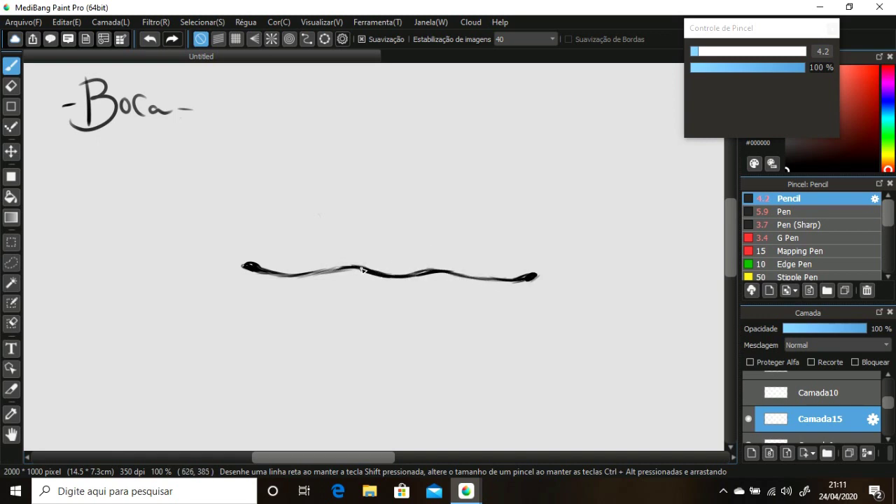
left_click_drag(363, 270, 246, 265)
At pencil size 3.2, sketch the upper lip's right slope and left curve.
left_click(695, 51)
left_click_drag(481, 250, 500, 259)
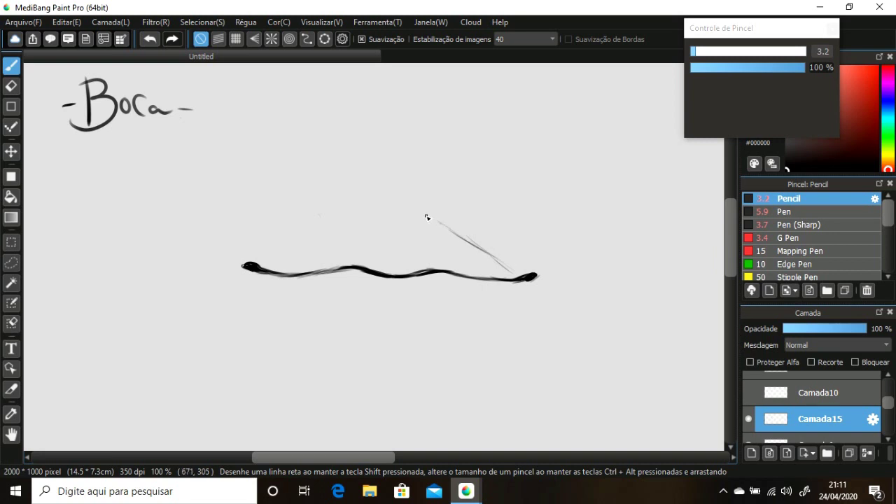
mouse_move(409, 219)
left_mouse_down()
mouse_move(414, 226)
mouse_move(370, 214)
mouse_move(284, 255)
mouse_move(308, 240)
left_mouse_up()
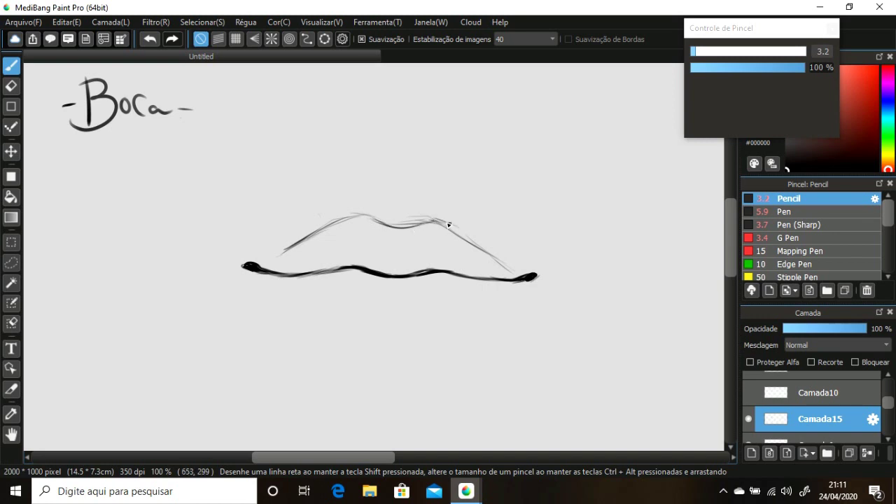
Erase and redraw the upper lip's right slope.
left_click_drag(448, 225, 506, 266)
key("e")
key("b")
mouse_move(428, 222)
left_mouse_down()
mouse_move(455, 227)
mouse_move(503, 264)
left_mouse_up()
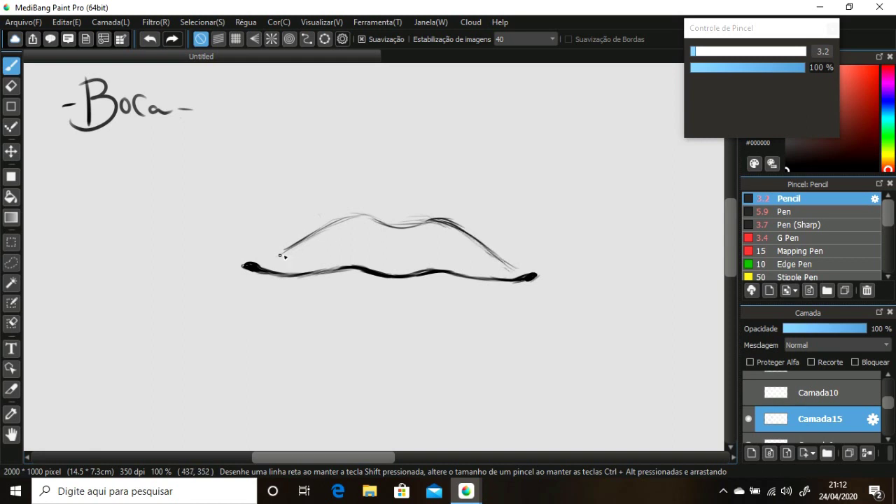
Sketch the lower lip curve, refine the upper lip peak, hatch above it, and draw the chin curve.
mouse_move(418, 350)
left_mouse_down()
mouse_move(322, 343)
mouse_move(291, 322)
left_mouse_up()
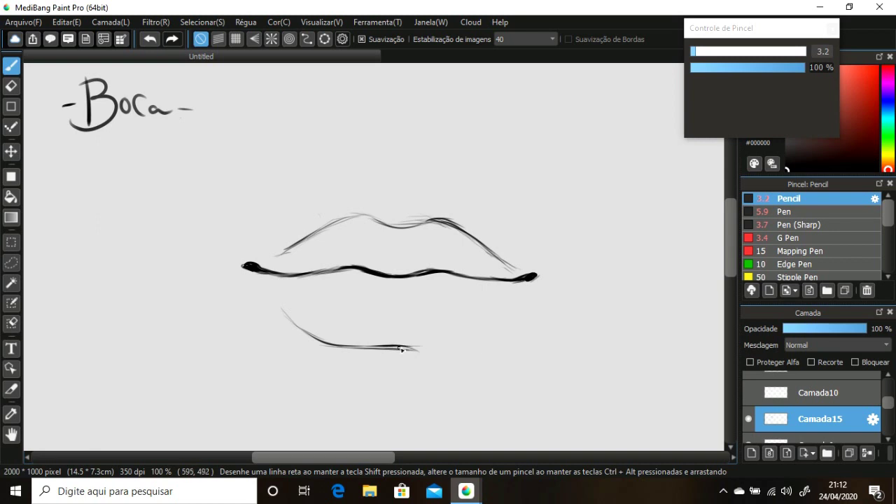
mouse_move(401, 349)
left_mouse_down()
mouse_move(480, 343)
mouse_move(506, 314)
mouse_move(464, 353)
mouse_move(401, 347)
left_mouse_up()
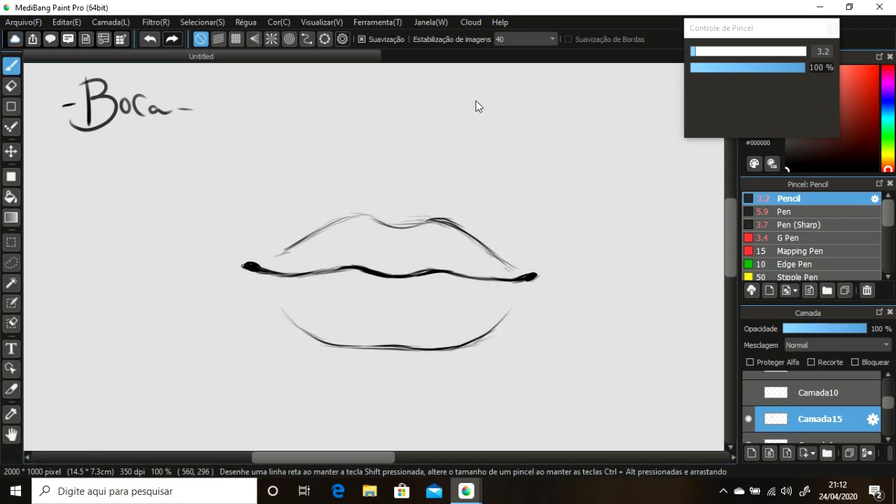
mouse_move(409, 216)
left_mouse_down()
mouse_move(436, 211)
mouse_move(387, 212)
left_mouse_up()
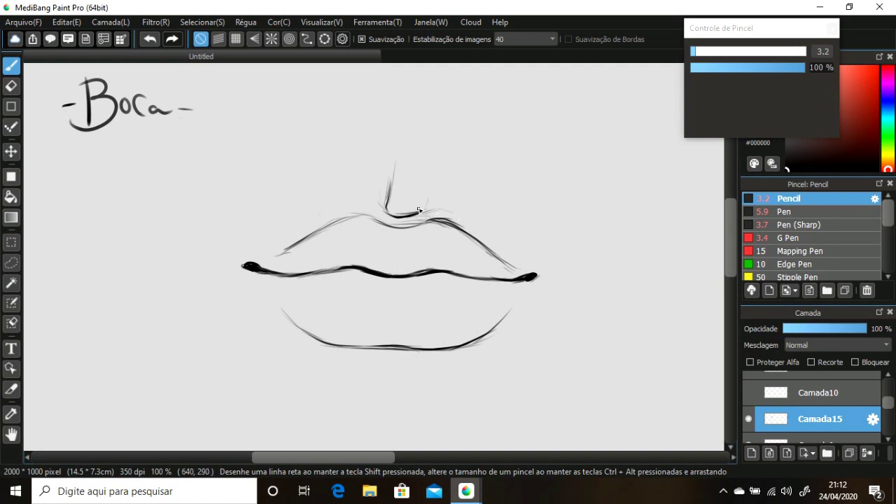
left_click_drag(387, 176, 394, 212)
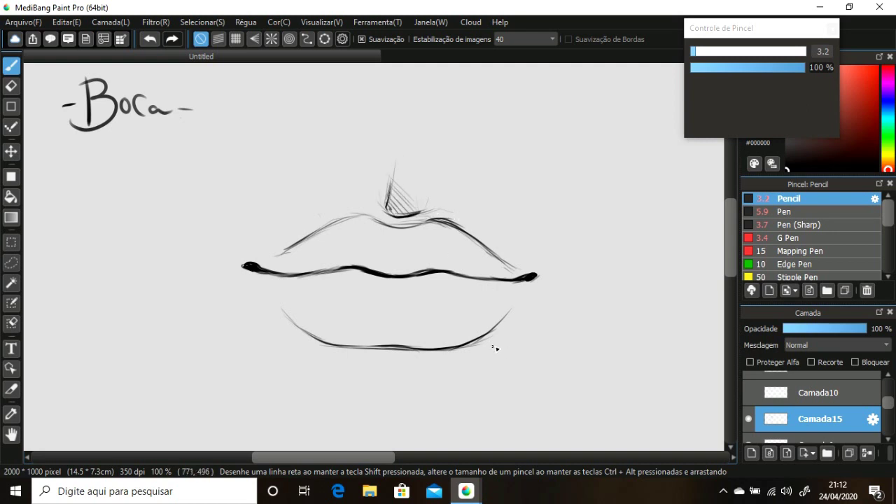
mouse_move(422, 370)
left_mouse_down()
mouse_move(370, 366)
mouse_move(383, 378)
mouse_move(394, 365)
mouse_move(366, 375)
mouse_move(406, 385)
left_mouse_up()
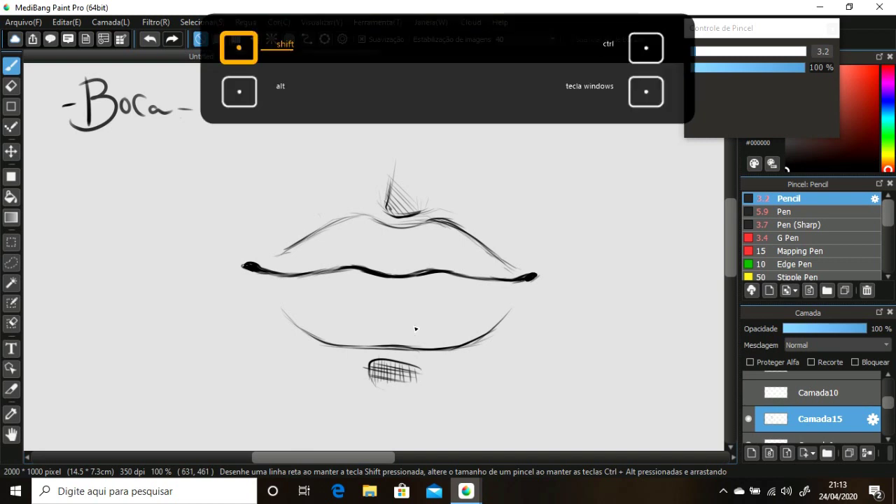
Replace the chin cross-hatching with diagonal hatching and hatch both sides of the upper lip.
key("ctrl+z")
key("ctrl+z")
key("ctrl+z")
key("ctrl+z")
key("ctrl+z")
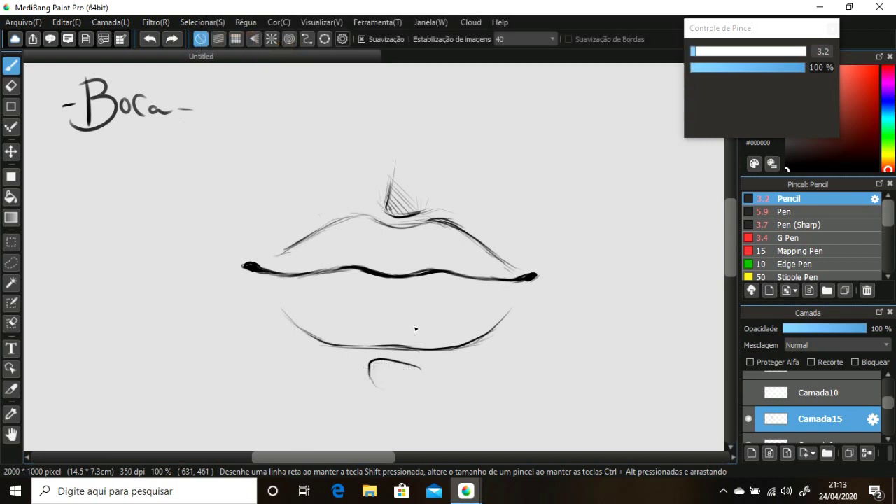
mouse_move(420, 364)
left_mouse_down()
mouse_move(398, 382)
mouse_move(371, 384)
left_mouse_up()
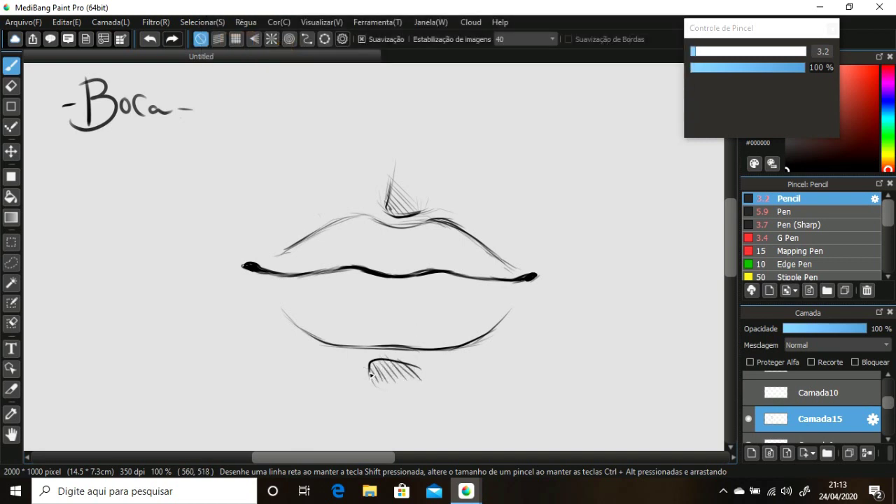
left_click_drag(434, 245, 425, 270)
mouse_move(435, 249)
left_mouse_down()
mouse_move(487, 268)
mouse_move(259, 267)
left_mouse_up()
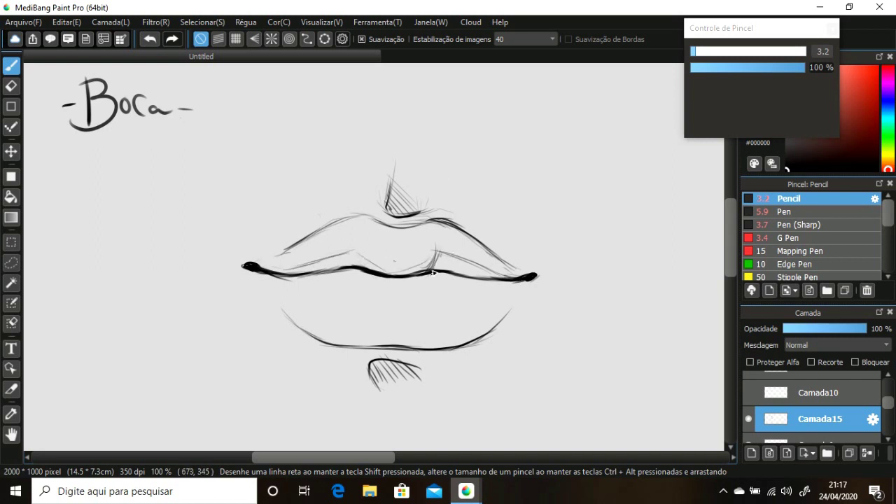
mouse_move(433, 273)
left_mouse_down()
mouse_move(451, 259)
mouse_move(478, 264)
left_mouse_up()
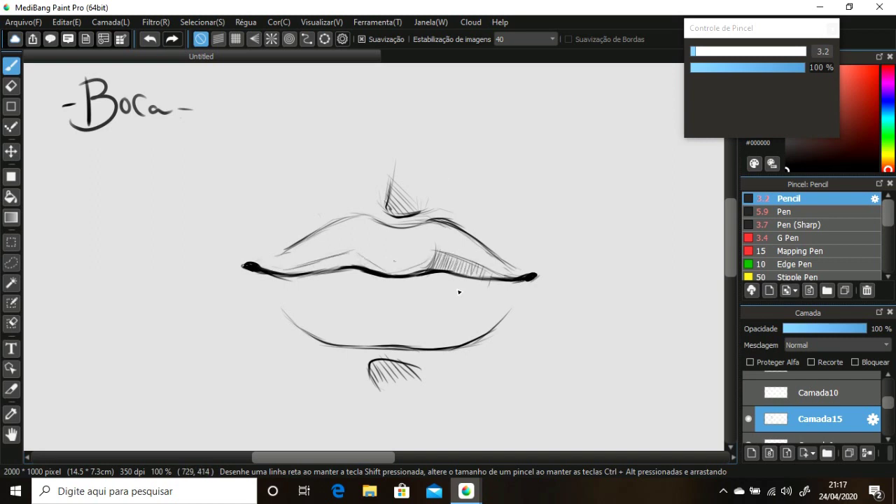
mouse_move(346, 254)
left_mouse_down()
mouse_move(329, 272)
mouse_move(305, 274)
left_mouse_up()
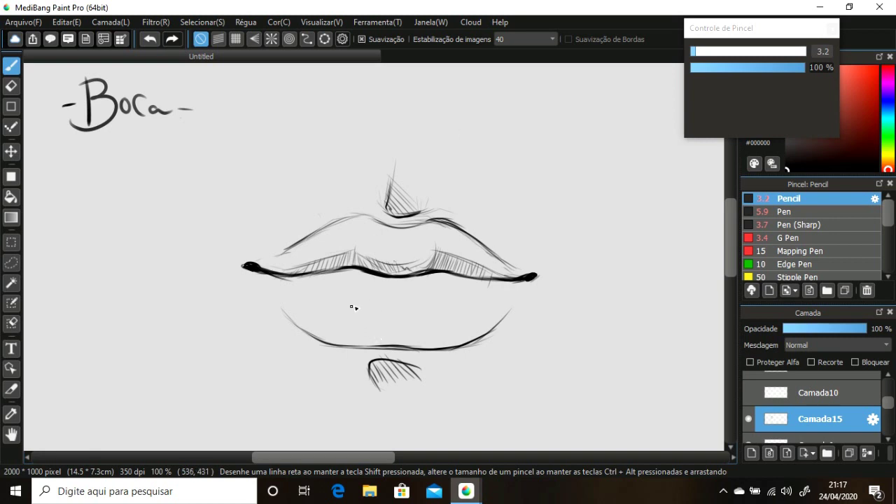
Shade the lower lip with hatching, close the chin shape, and define the left mouth corner.
left_click_drag(339, 283, 368, 297)
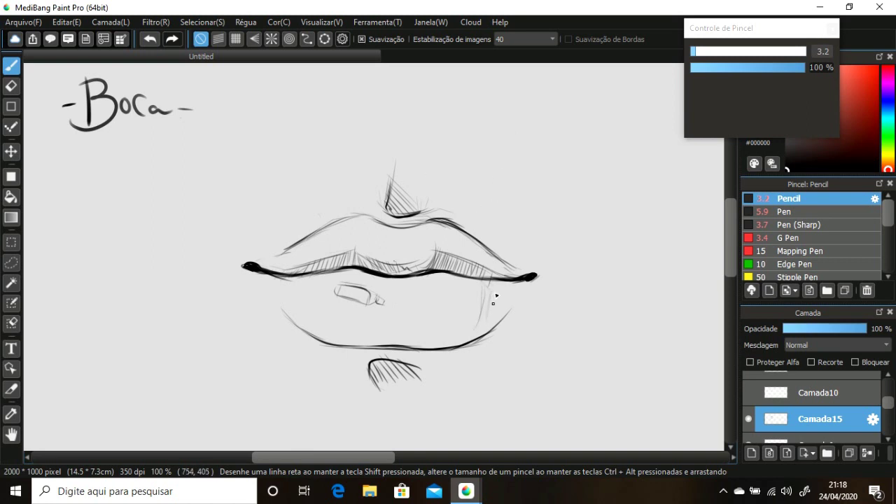
left_click_drag(340, 308, 394, 333)
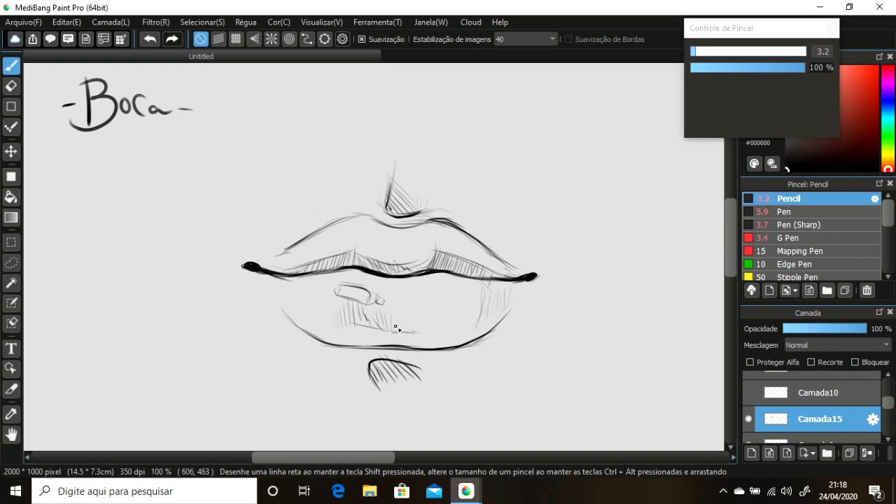
mouse_move(342, 279)
left_mouse_down()
mouse_move(276, 282)
mouse_move(304, 298)
mouse_move(288, 300)
mouse_move(295, 306)
left_mouse_up()
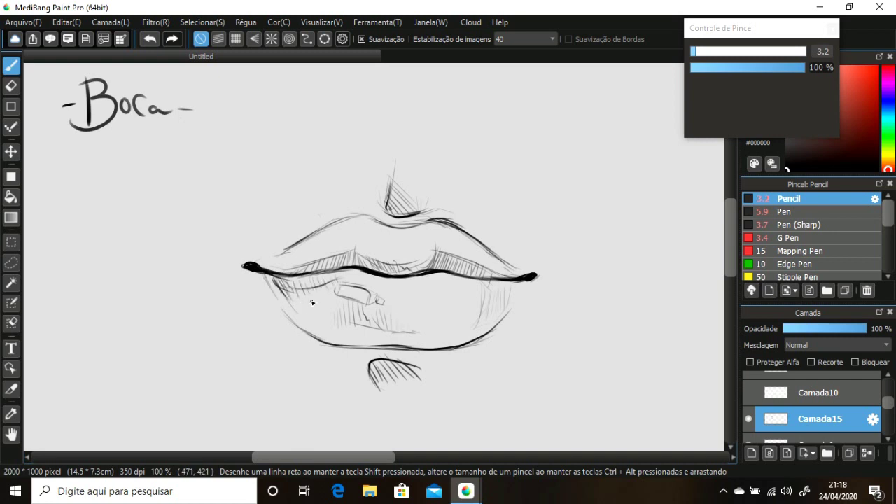
left_click_drag(362, 276, 398, 293)
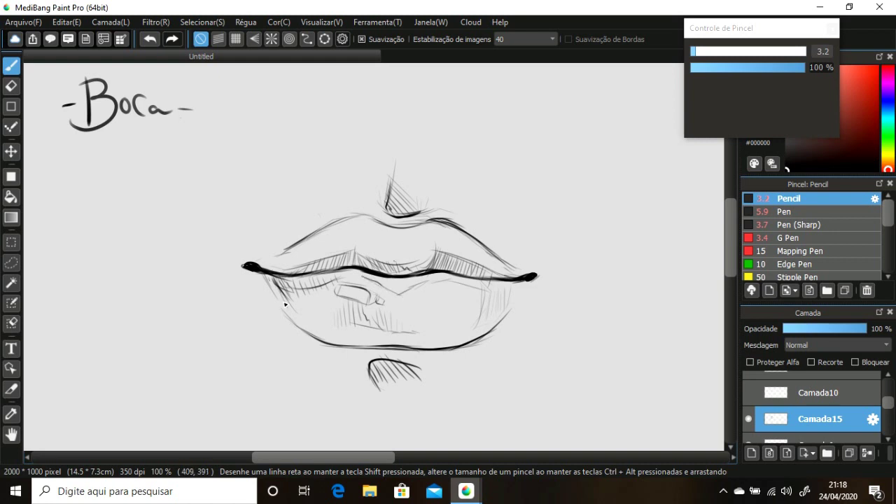
mouse_move(504, 288)
left_mouse_down()
mouse_move(496, 316)
mouse_move(479, 319)
left_mouse_up()
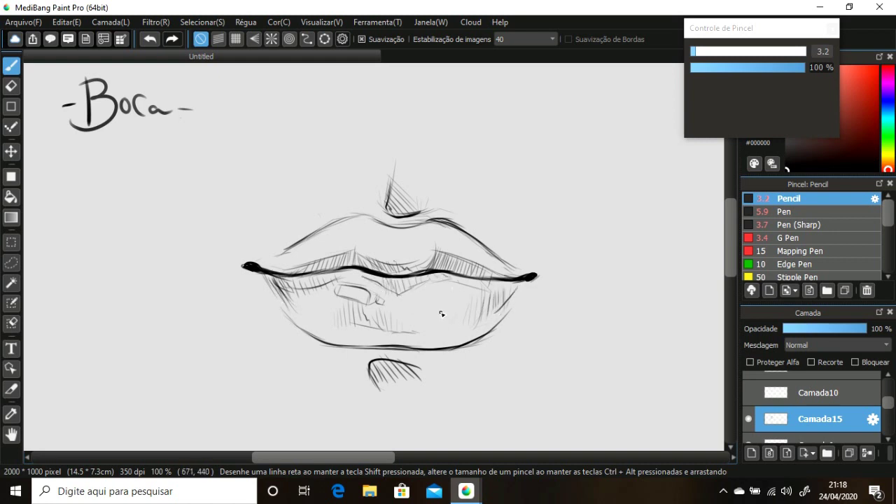
left_click_drag(382, 400, 430, 373)
mouse_move(231, 262)
left_mouse_down()
mouse_move(263, 246)
mouse_move(236, 260)
mouse_move(265, 266)
left_mouse_up()
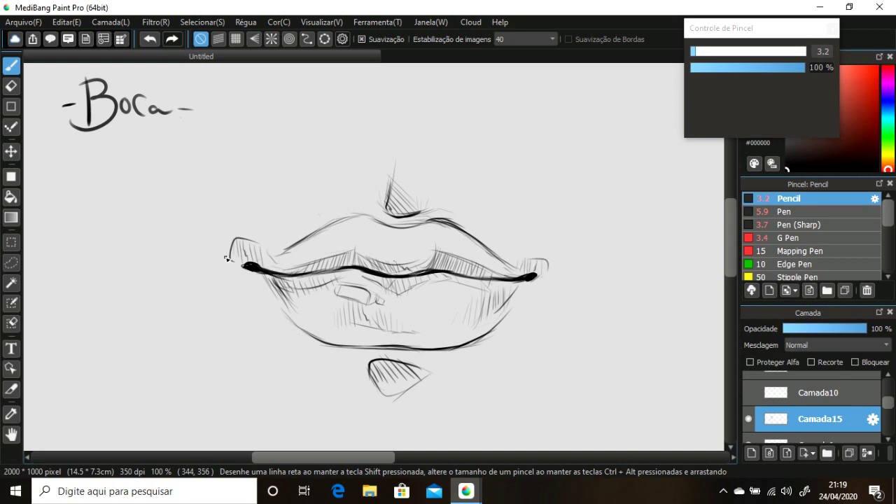
Rectangle-select the lips sketch, scale it down with Ctrl+T, and place it top-left below 'Boca'.
key("m")
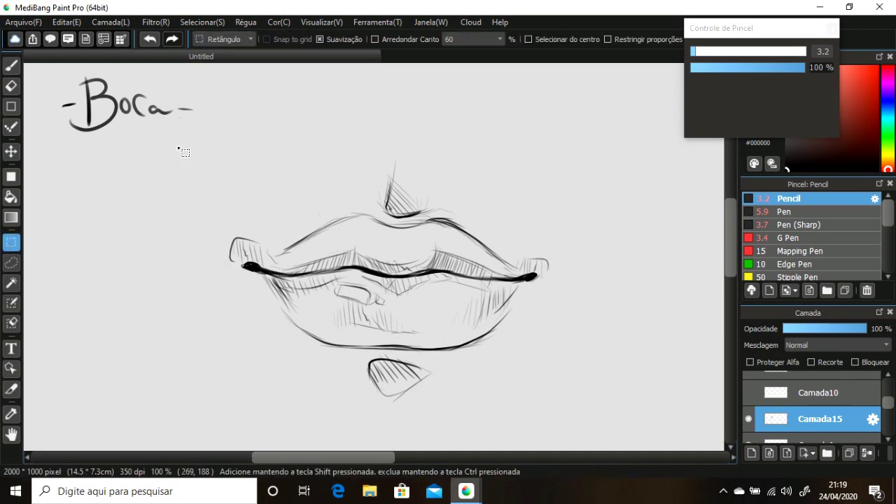
mouse_move(178, 140)
left_mouse_down()
mouse_move(609, 422)
mouse_move(515, 333)
left_mouse_up()
key("ctrl+t")
left_click_drag(370, 248, 258, 204)
left_click_drag(299, 283, 278, 268)
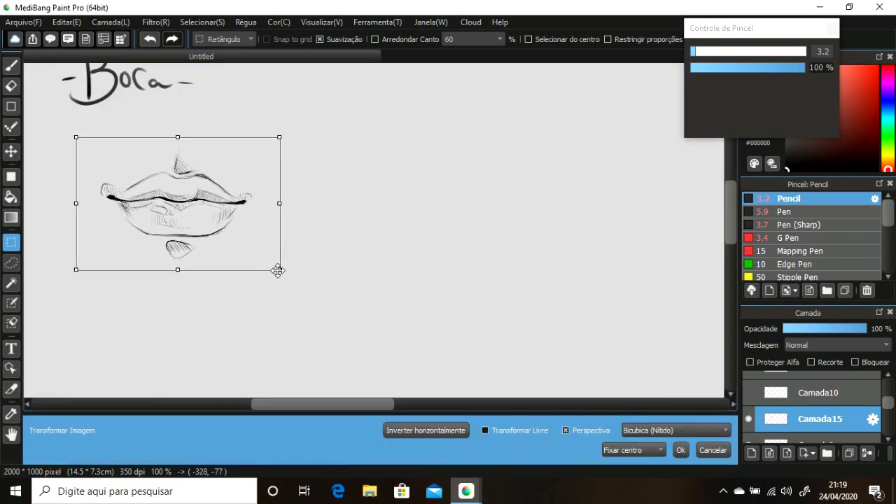
left_click_drag(220, 213, 198, 198)
key("Return")
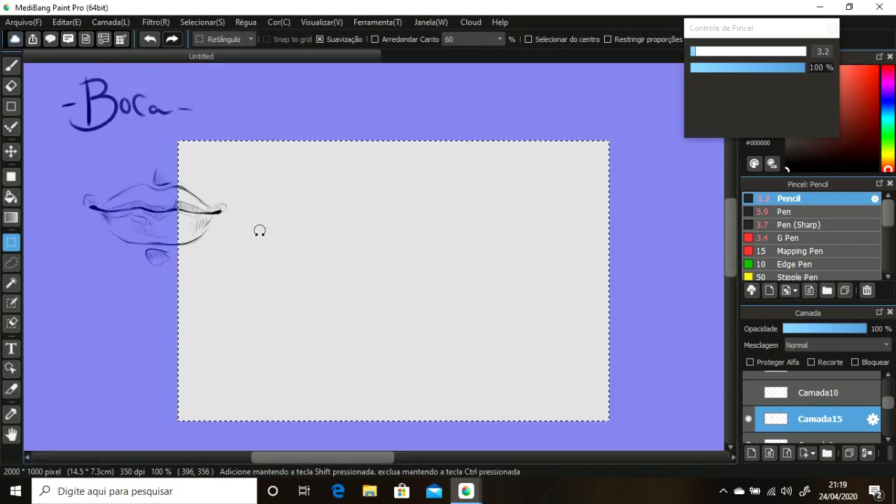
key("ctrl+d")
key("b")
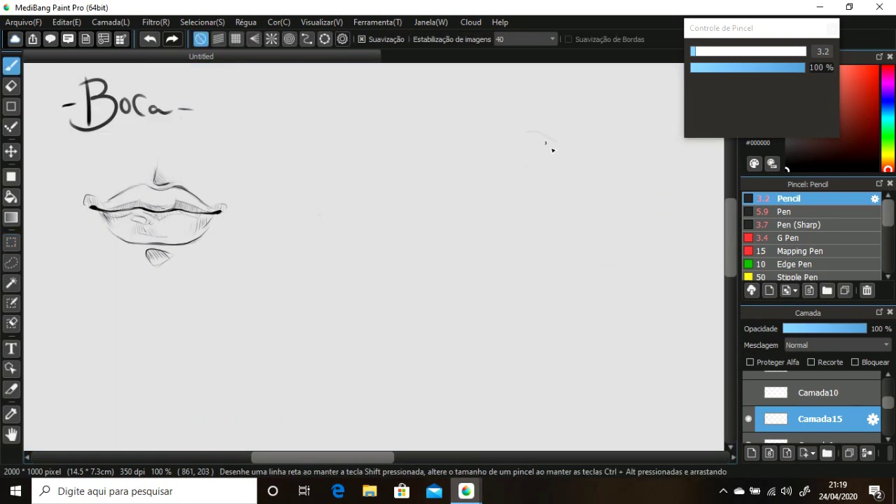
mouse_move(552, 149)
left_mouse_down()
mouse_move(546, 225)
mouse_move(502, 145)
mouse_move(540, 219)
left_mouse_up()
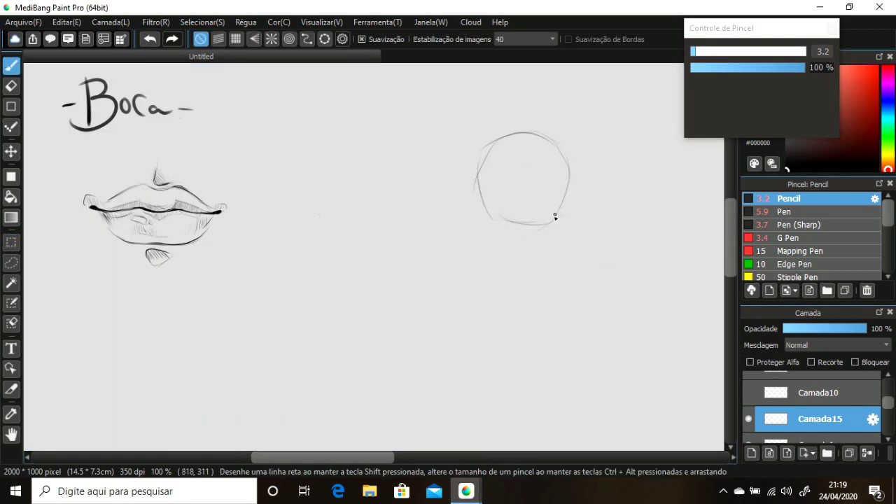
left_click_drag(556, 150, 511, 254)
mouse_move(478, 188)
left_mouse_down()
mouse_move(472, 208)
mouse_move(496, 258)
left_mouse_up()
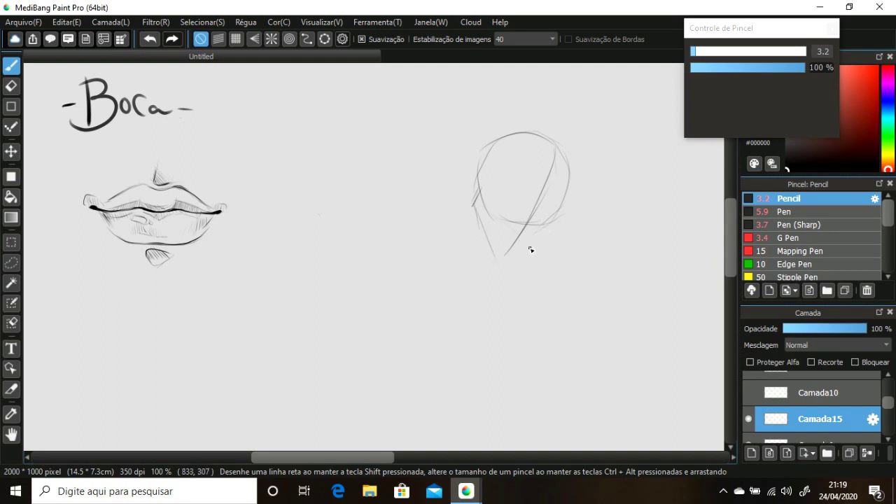
mouse_move(547, 224)
left_mouse_down()
mouse_move(493, 251)
mouse_move(499, 228)
left_mouse_up()
left_click_drag(504, 301, 487, 389)
left_click_drag(504, 294, 469, 362)
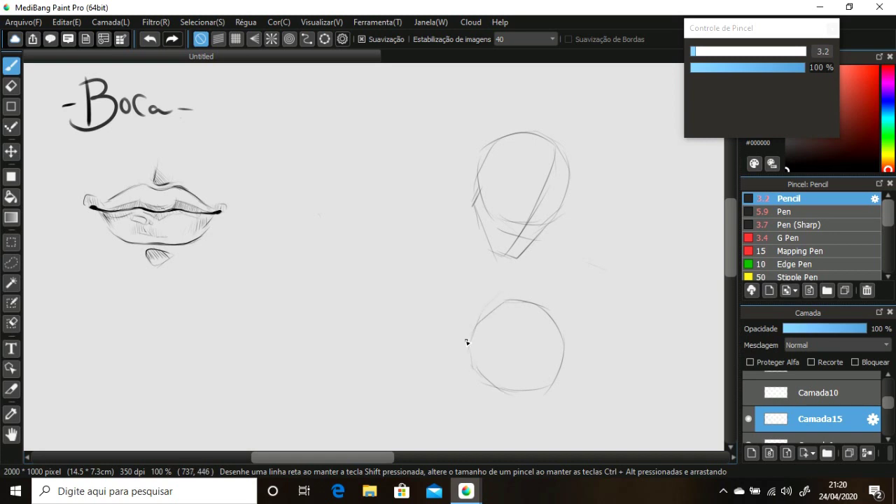
left_click_drag(483, 319, 442, 389)
mouse_move(518, 397)
left_mouse_down()
mouse_move(453, 405)
mouse_move(456, 374)
left_mouse_up()
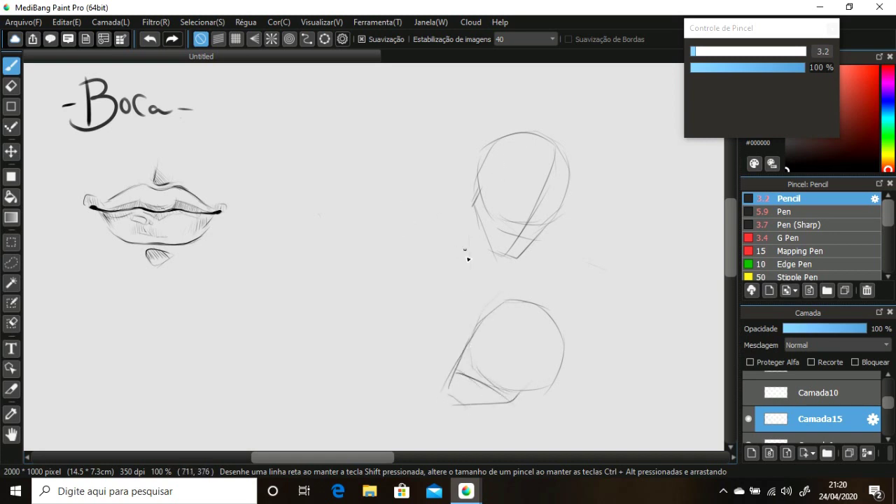
mouse_move(463, 308)
left_mouse_down()
mouse_move(467, 244)
mouse_move(413, 207)
mouse_move(380, 259)
left_mouse_up()
left_click_drag(466, 256, 442, 285)
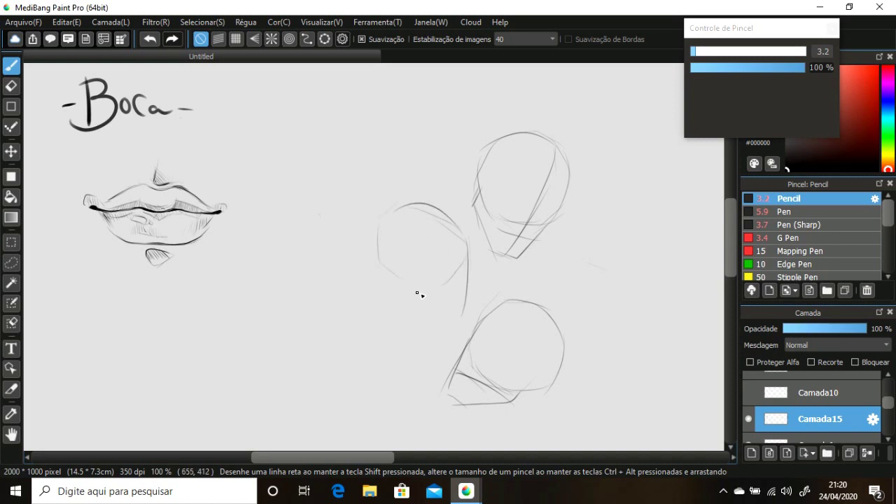
left_click_drag(385, 251, 405, 290)
mouse_move(460, 321)
left_mouse_down()
mouse_move(424, 322)
mouse_move(408, 301)
left_mouse_up()
mouse_move(447, 213)
left_mouse_down()
mouse_move(448, 323)
mouse_move(437, 301)
left_mouse_up()
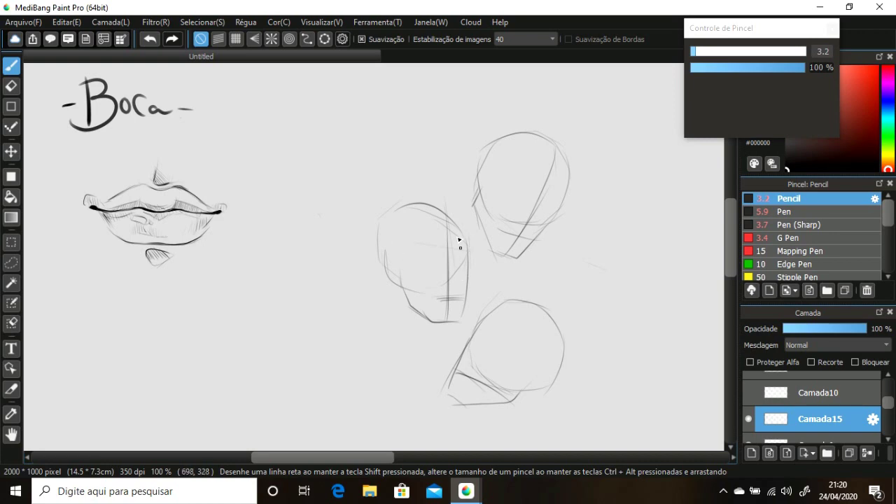
key("Delete")
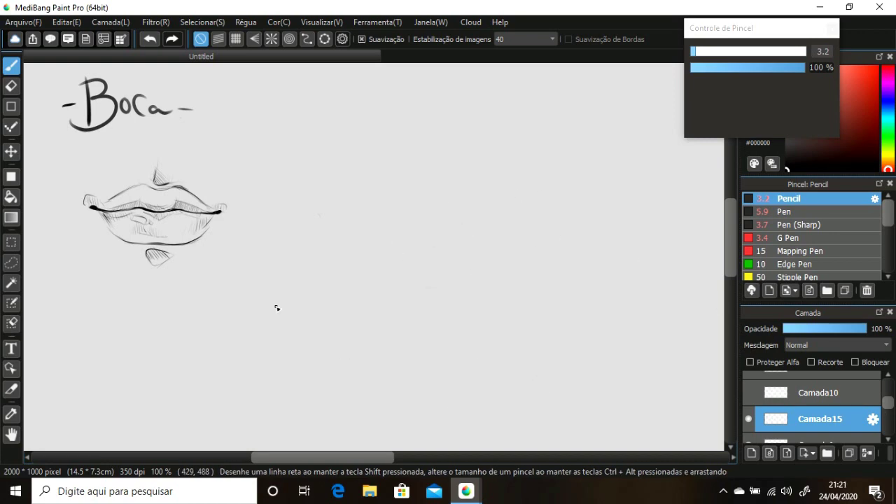
key("ctrl+minus")
Circle the upper-middle face's lips in bright red with an arrow, then return to black.
left_click_drag(401, 457, 444, 457)
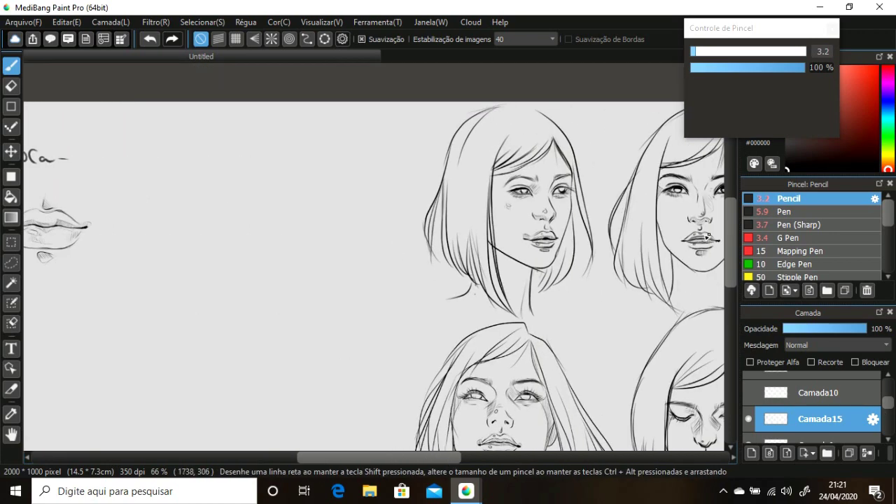
left_click_drag(732, 261, 734, 278)
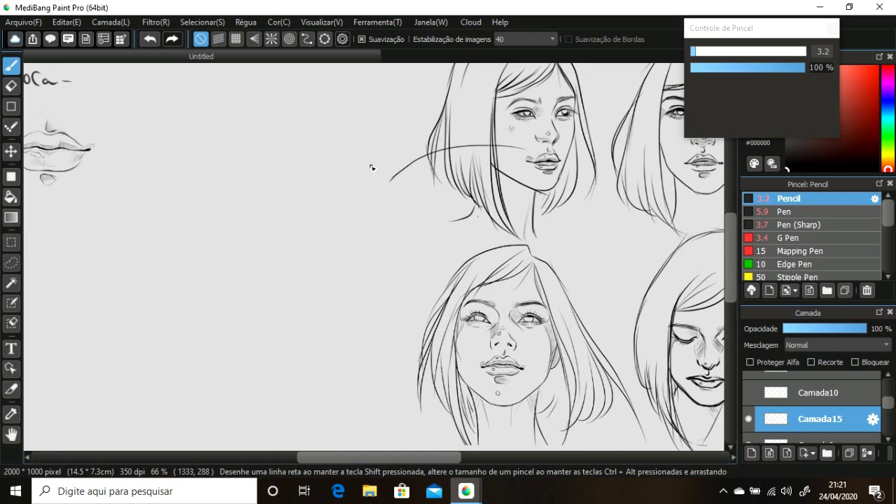
left_click(878, 70)
left_click_drag(886, 75, 884, 64)
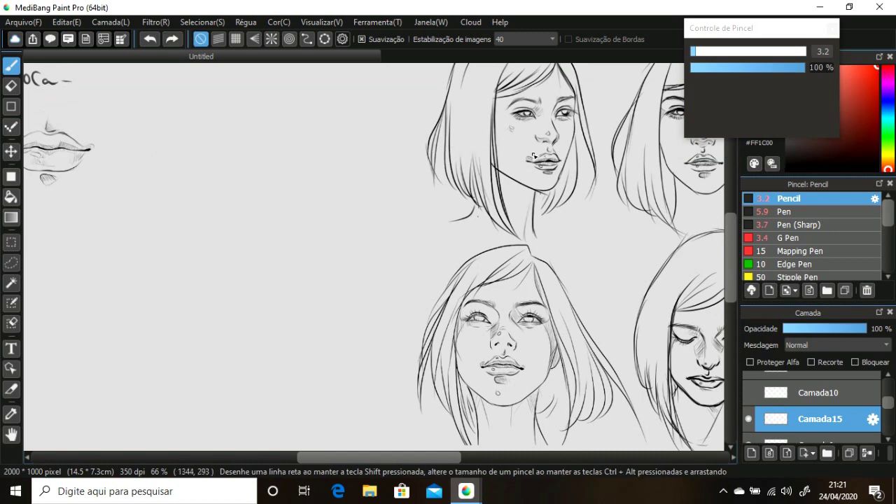
mouse_move(524, 144)
left_mouse_down()
mouse_move(573, 168)
mouse_move(519, 151)
mouse_move(376, 135)
mouse_move(399, 207)
left_mouse_up()
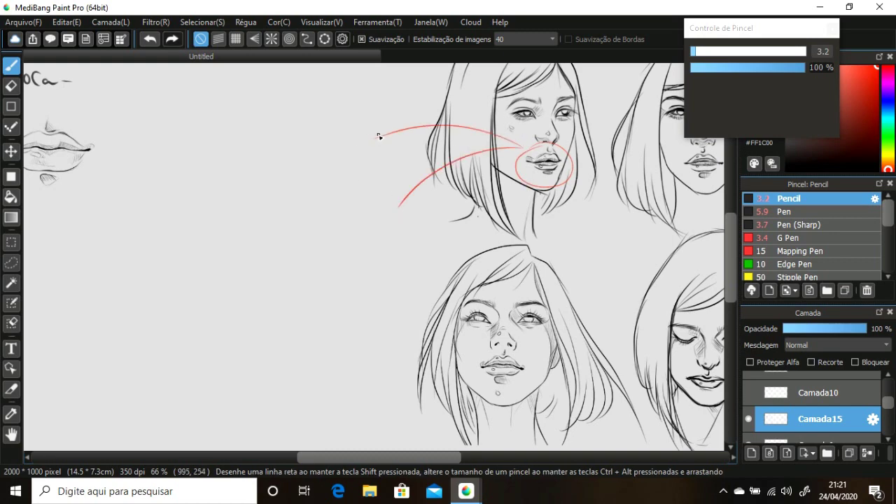
mouse_move(375, 135)
left_mouse_down()
mouse_move(359, 161)
mouse_move(404, 222)
mouse_move(355, 179)
left_mouse_up()
key("ctrl+z")
left_click(786, 169)
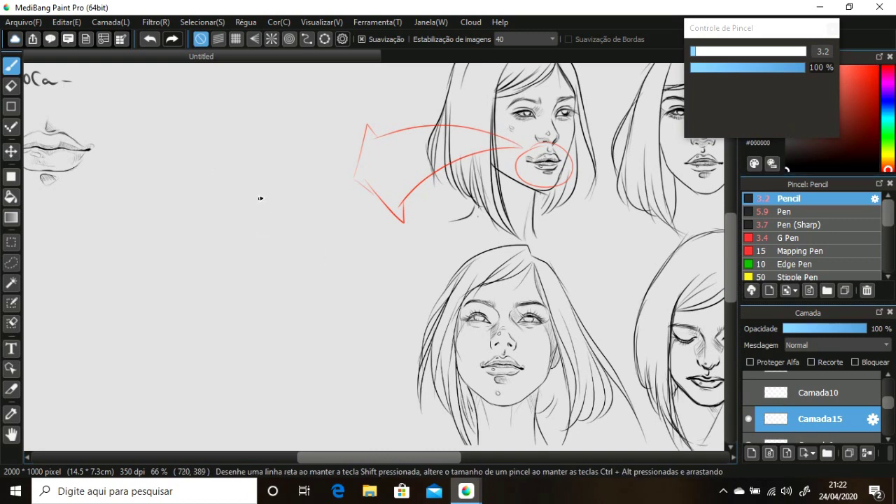
Bring the small lips sketch into view and set the pencil to size 4.5.
left_click_drag(284, 192, 312, 203)
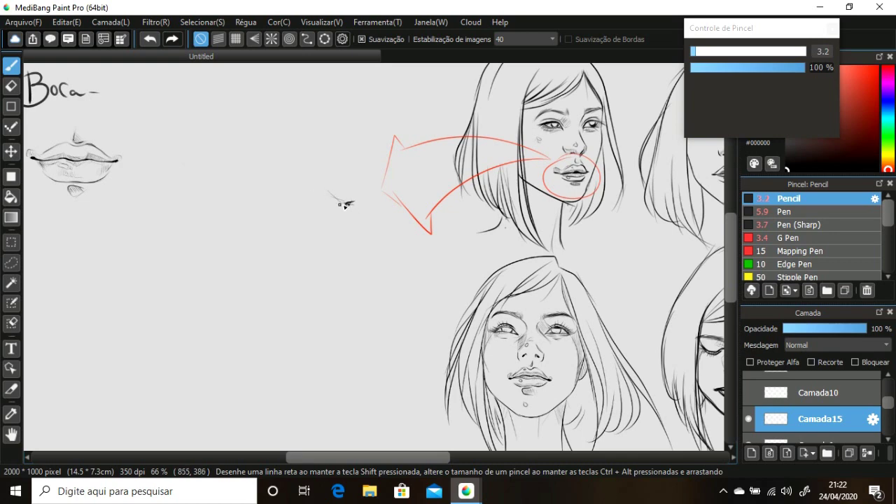
left_click_drag(314, 180, 338, 204)
key("ctrl+z")
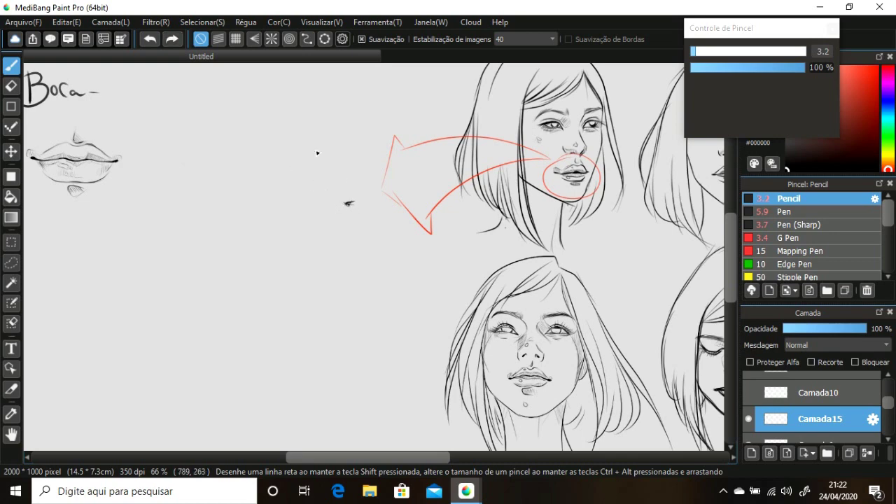
left_click(697, 52)
Draw the large mouth's wavy parting line, upper lip curve and lower lip outline.
mouse_move(345, 203)
left_mouse_down()
mouse_move(354, 205)
mouse_move(297, 198)
mouse_move(308, 185)
mouse_move(270, 203)
mouse_move(217, 193)
mouse_move(182, 201)
left_mouse_up()
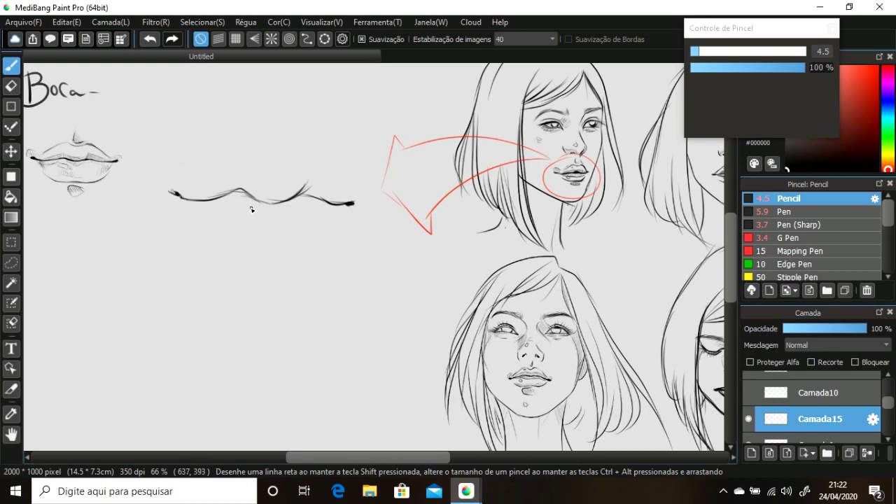
mouse_move(353, 203)
left_mouse_down()
mouse_move(347, 184)
mouse_move(314, 159)
mouse_move(275, 169)
mouse_move(234, 155)
mouse_move(195, 184)
left_mouse_up()
mouse_move(263, 158)
left_mouse_down()
mouse_move(210, 167)
mouse_move(194, 184)
left_mouse_up()
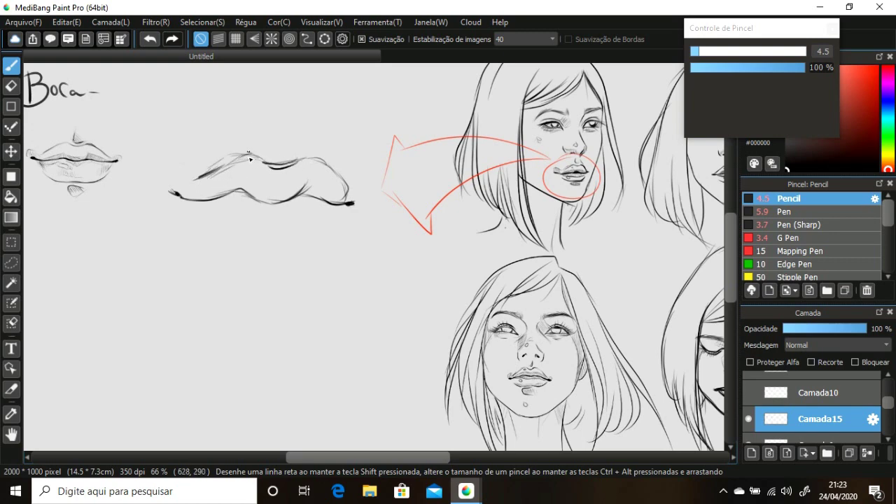
key("ctrl+z")
key("ctrl+z")
key("ctrl+z")
key("ctrl+z")
key("ctrl+z")
key("ctrl+z")
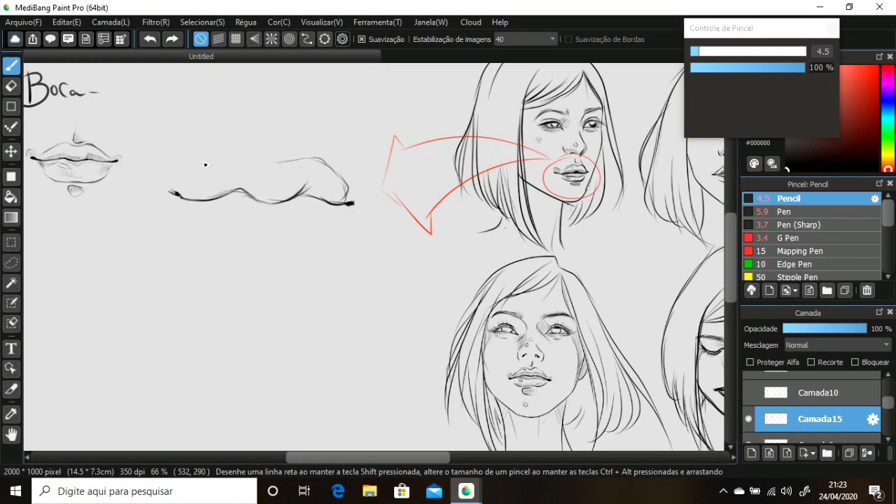
key("ctrl+z")
key("ctrl+z")
mouse_move(350, 202)
left_mouse_down()
mouse_move(299, 156)
mouse_move(236, 154)
mouse_move(278, 160)
mouse_move(159, 191)
left_mouse_up()
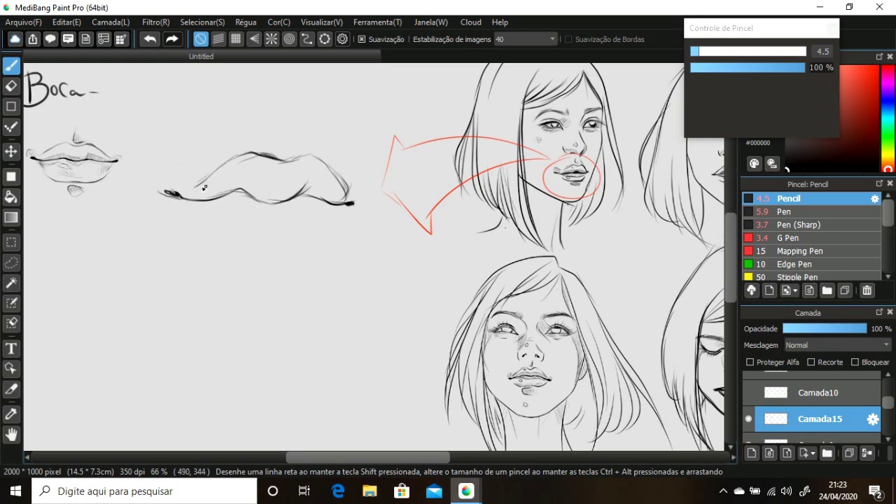
mouse_move(343, 218)
left_mouse_down()
mouse_move(319, 247)
mouse_move(280, 253)
mouse_move(198, 235)
left_mouse_up()
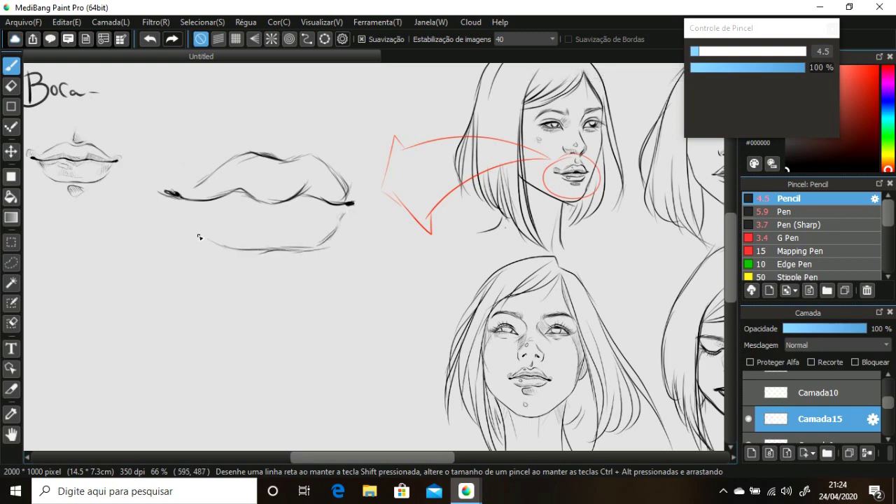
mouse_move(246, 254)
left_mouse_down()
mouse_move(307, 253)
mouse_move(232, 247)
mouse_move(181, 204)
mouse_move(200, 234)
left_mouse_up()
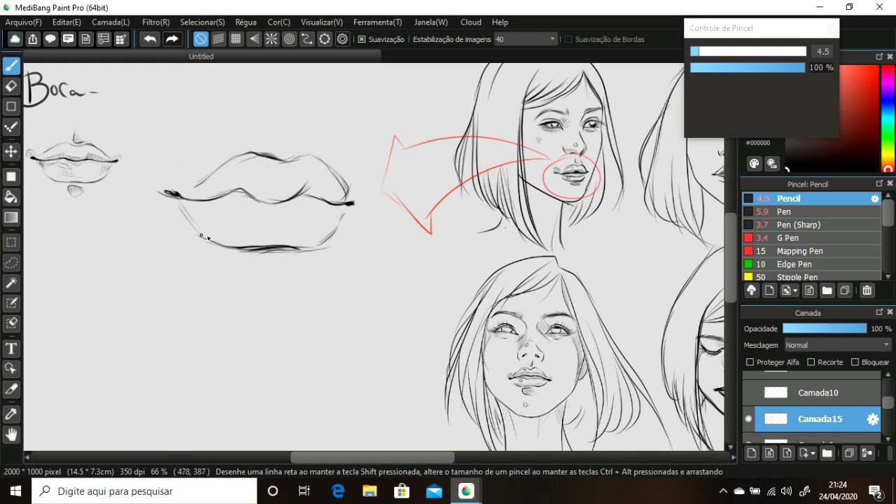
mouse_move(289, 207)
left_mouse_down()
mouse_move(328, 208)
mouse_move(317, 240)
left_mouse_up()
mouse_move(287, 212)
left_mouse_down()
mouse_move(217, 204)
mouse_move(211, 237)
left_mouse_up()
Hatch the lips, draw and hatch the chin, and darken the mouth corners.
mouse_move(335, 203)
left_mouse_down()
mouse_move(330, 235)
mouse_move(322, 235)
left_mouse_up()
mouse_move(326, 218)
left_mouse_down()
mouse_move(310, 204)
mouse_move(325, 185)
mouse_move(352, 206)
mouse_move(219, 195)
mouse_move(181, 201)
left_mouse_up()
mouse_move(312, 187)
left_mouse_down()
mouse_move(336, 207)
mouse_move(257, 189)
mouse_move(240, 196)
mouse_move(277, 199)
mouse_move(185, 192)
mouse_move(183, 200)
mouse_move(228, 197)
mouse_move(168, 172)
mouse_move(149, 182)
mouse_move(168, 189)
mouse_move(207, 180)
left_mouse_up()
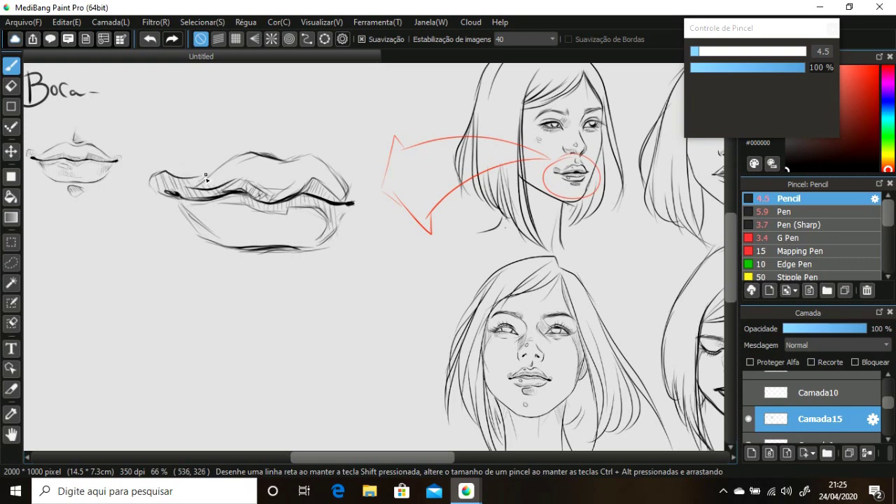
mouse_move(310, 153)
left_mouse_down()
mouse_move(264, 158)
mouse_move(295, 155)
left_mouse_up()
mouse_move(231, 261)
left_mouse_down()
mouse_move(256, 280)
mouse_move(289, 270)
mouse_move(274, 281)
mouse_move(252, 260)
mouse_move(252, 280)
mouse_move(283, 281)
left_mouse_up()
left_click_drag(231, 211, 245, 213)
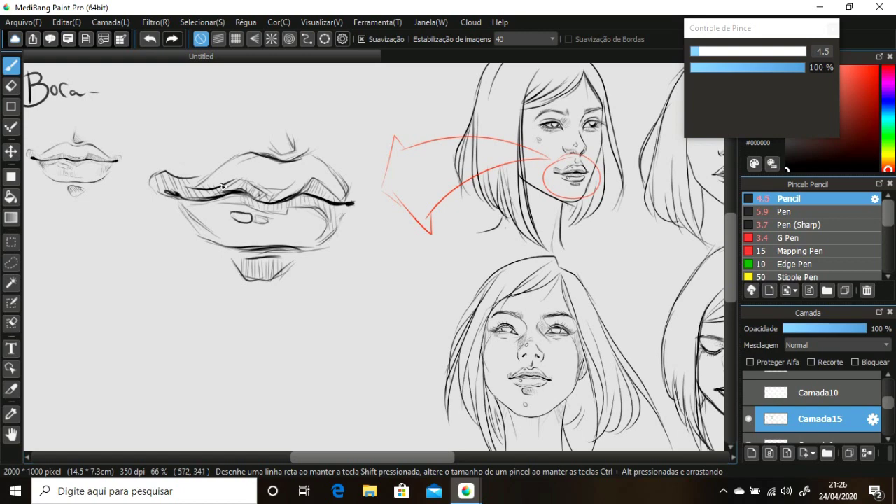
left_click_drag(338, 204, 329, 228)
left_click_drag(343, 205, 334, 231)
left_click_drag(164, 189, 210, 198)
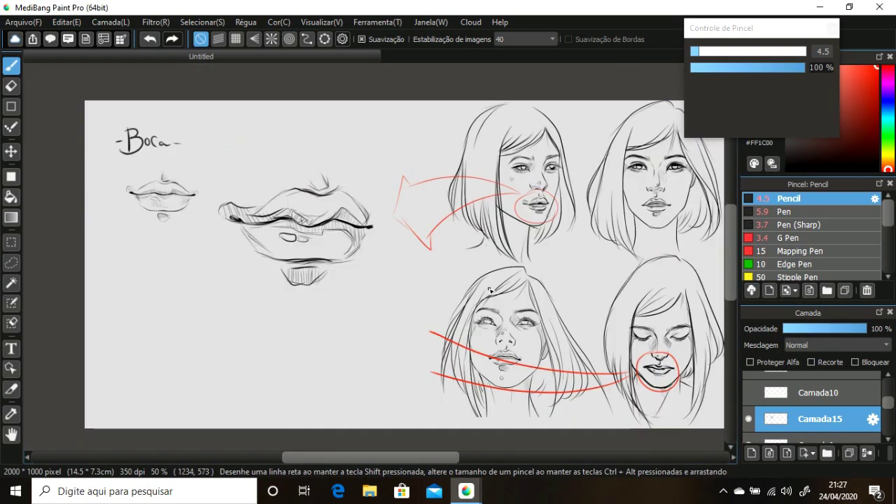
Finish the red arrow and draw the third mouth's parting line and lip contours.
left_click_drag(625, 388, 385, 343)
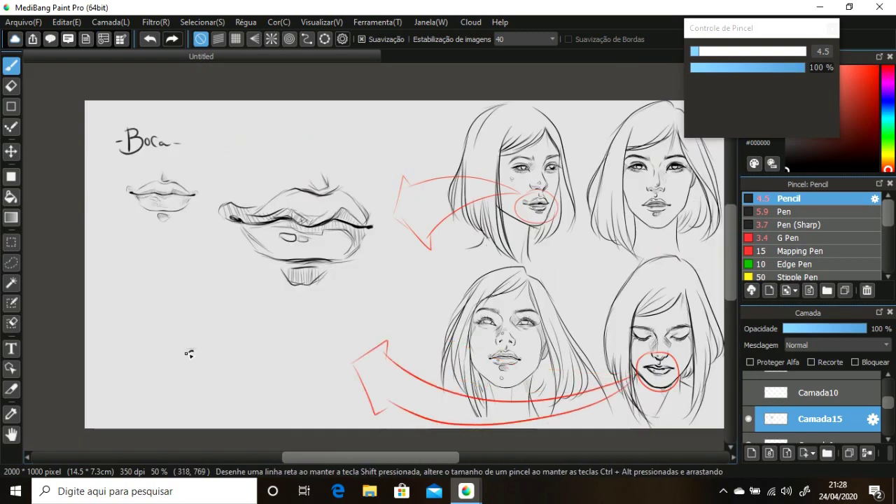
left_click_drag(189, 353, 329, 354)
key("ctrl+z")
mouse_move(159, 362)
left_mouse_down()
mouse_move(349, 368)
mouse_move(160, 363)
left_mouse_up()
left_click_drag(329, 355, 195, 341)
mouse_move(179, 382)
left_mouse_down()
mouse_move(189, 400)
mouse_move(277, 418)
mouse_move(316, 413)
left_mouse_up()
left_click_drag(202, 368, 245, 387)
Hatch the third mouth's upper and lower lips and shade its corners.
mouse_move(314, 352)
left_mouse_down()
mouse_move(247, 367)
mouse_move(183, 353)
mouse_move(144, 361)
left_mouse_up()
left_click_drag(365, 350, 346, 364)
left_click_drag(326, 392, 210, 395)
mouse_move(185, 374)
left_mouse_down()
mouse_move(199, 389)
mouse_move(280, 409)
mouse_move(235, 416)
left_mouse_up()
left_click_drag(245, 315, 276, 336)
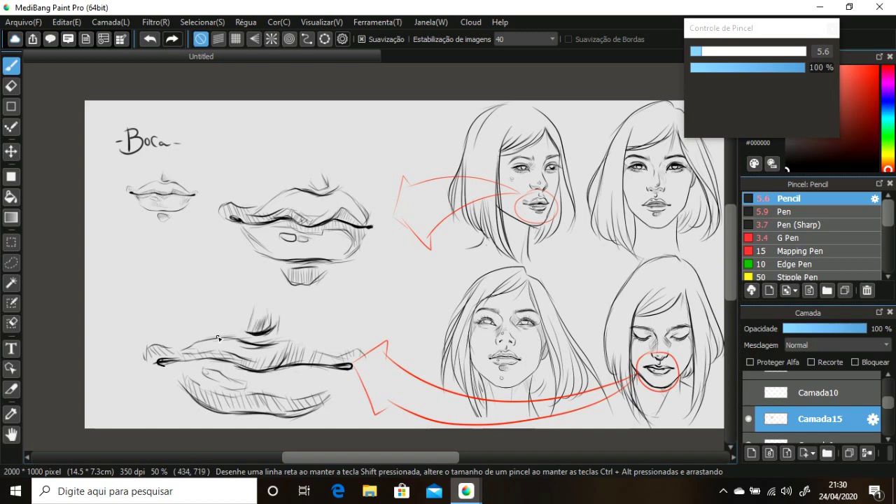
left_click_drag(206, 342, 181, 352)
mouse_move(274, 339)
left_mouse_down()
mouse_move(346, 360)
mouse_move(317, 360)
left_mouse_up()
left_click_drag(199, 358, 160, 364)
left_click_drag(353, 362, 313, 370)
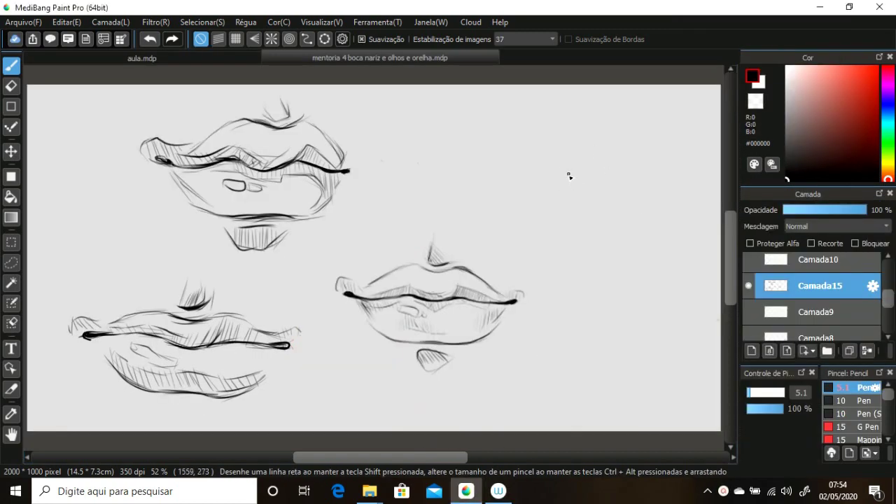
Sketch the side-view profile's nose curve and the line down toward the chin with the Pencil.
left_click_drag(569, 177, 560, 224)
key("e")
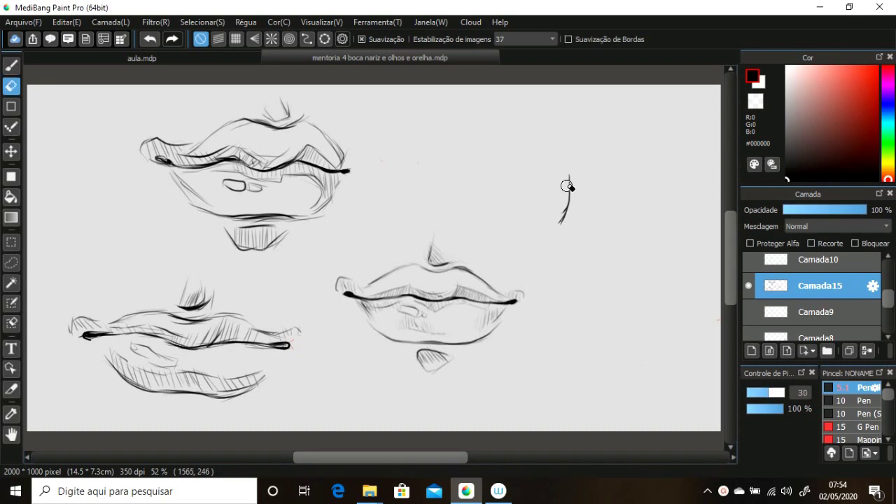
key("ctrl+z")
key("b")
mouse_move(574, 184)
left_mouse_down()
mouse_move(567, 228)
mouse_move(578, 243)
mouse_move(623, 252)
mouse_move(580, 263)
mouse_move(577, 274)
mouse_move(638, 253)
left_mouse_up()
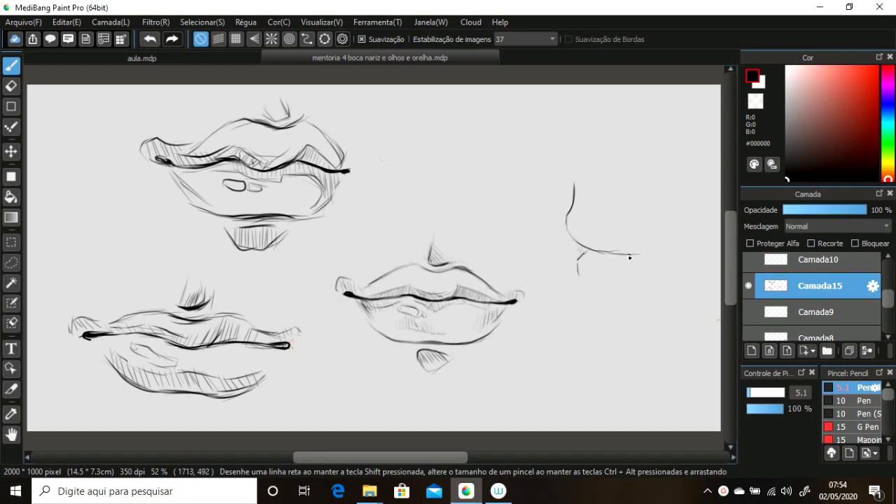
left_click_drag(579, 272, 580, 283)
left_click_drag(567, 216, 574, 222)
left_click_drag(579, 279, 600, 315)
Draw the profile's upper and lower lip contours, hatch under the lip, and shape the chin.
left_click_drag(580, 248, 570, 236)
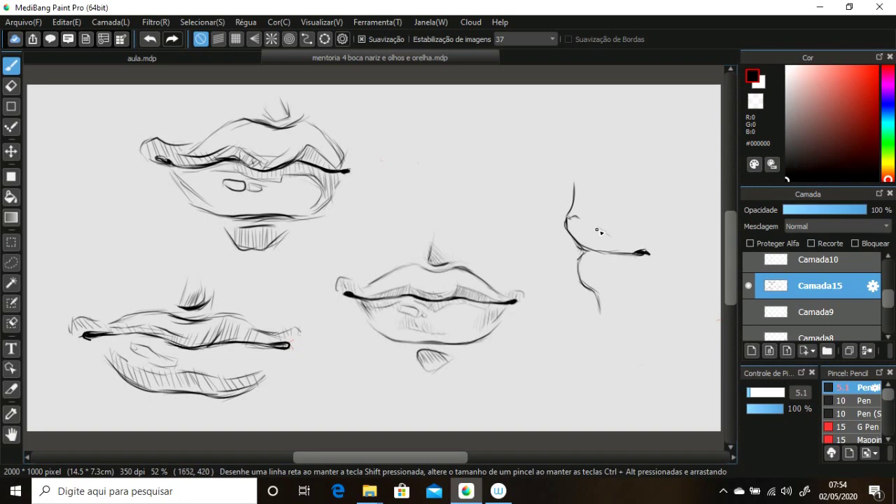
mouse_move(597, 230)
left_mouse_down()
mouse_move(623, 250)
mouse_move(598, 279)
left_mouse_up()
left_click_drag(596, 252, 617, 256)
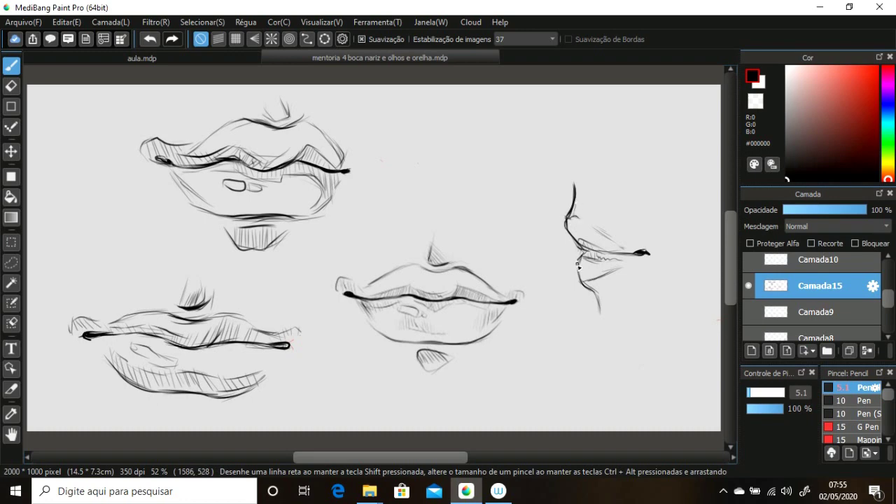
left_click_drag(578, 265, 611, 300)
mouse_move(648, 260)
left_mouse_down()
mouse_move(655, 245)
mouse_move(645, 257)
left_mouse_up()
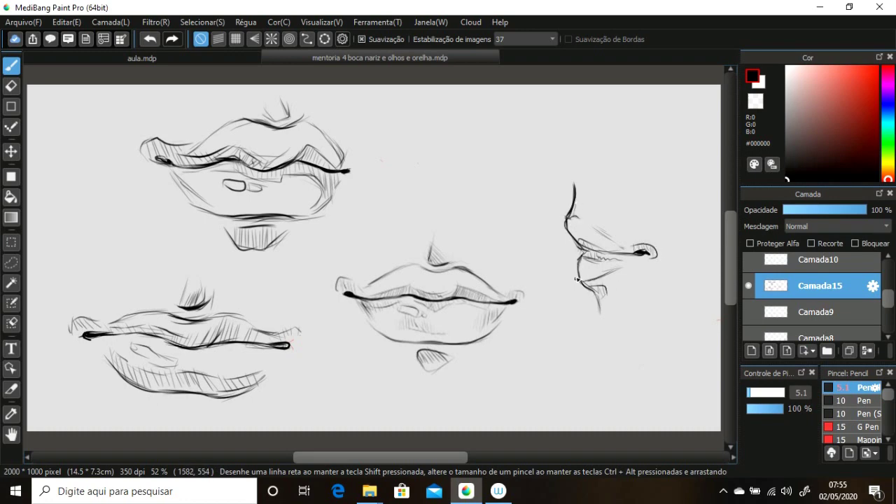
left_click_drag(579, 254, 598, 312)
mouse_move(581, 249)
left_mouse_down()
mouse_move(627, 254)
mouse_move(611, 256)
left_mouse_up()
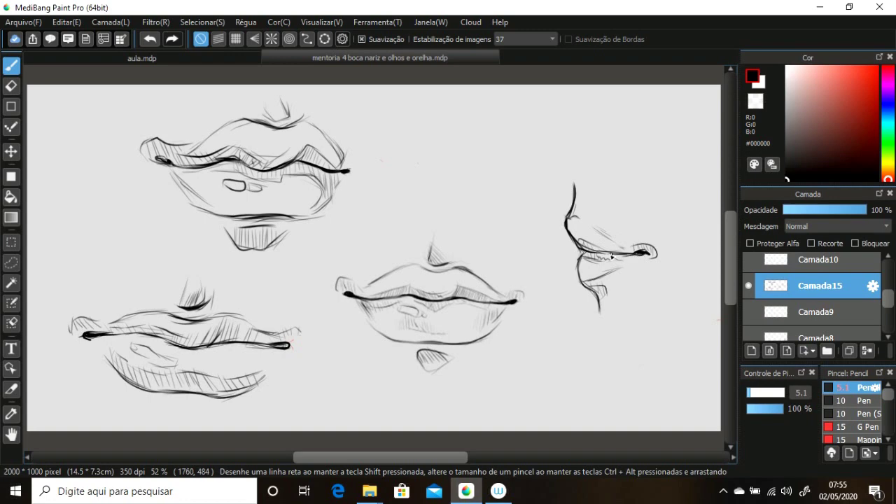
Lasso the side-view profile and move it up about 40 px, then deselect.
key("ctrl+t")
key("Escape")
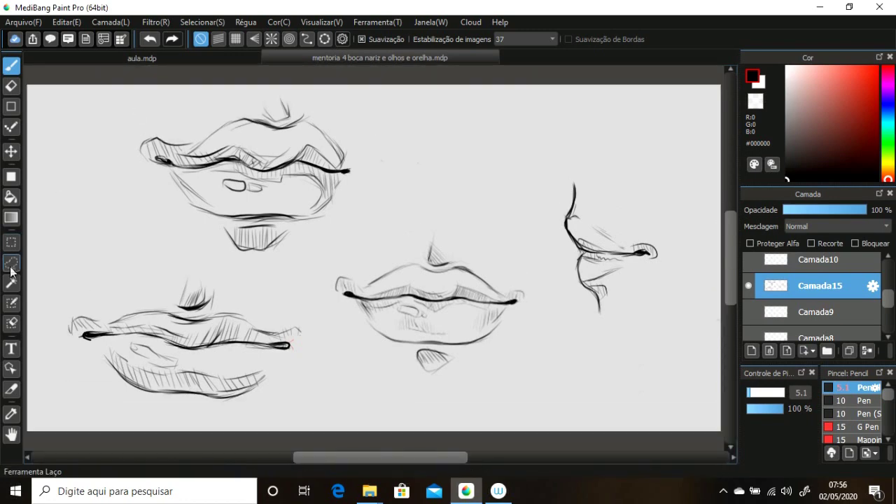
left_click(11, 264)
left_click_drag(572, 141, 571, 318)
key("ctrl+t")
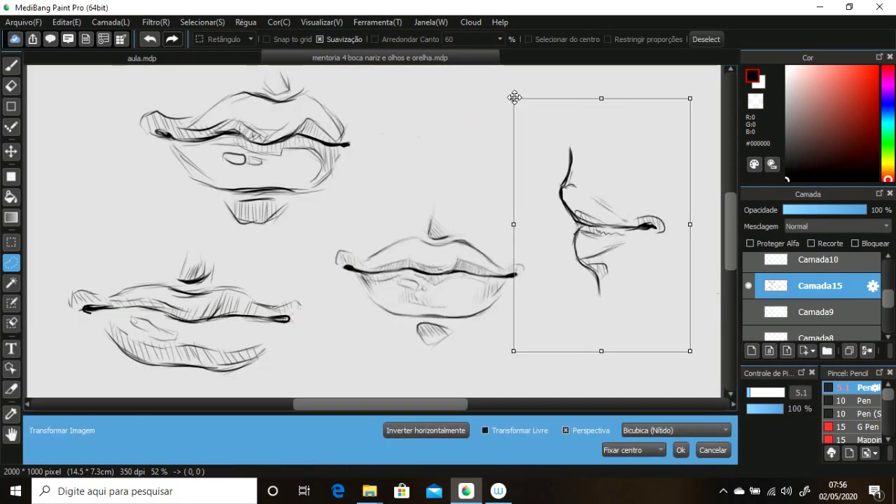
left_click_drag(594, 234, 594, 206)
key("Return")
key("ctrl+d")
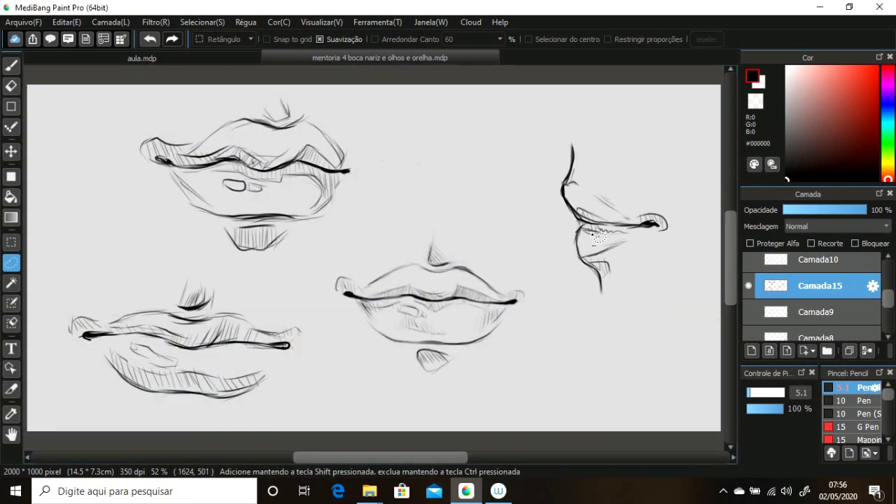
Add layer Camada17 and place it below Camada15.
key("b")
left_click(752, 351)
left_click_drag(819, 285, 814, 322)
Test the Pen, Mapping Pen and Edge Pen brushes, undo the strokes, and settle on a soft watercolour brush.
key("e")
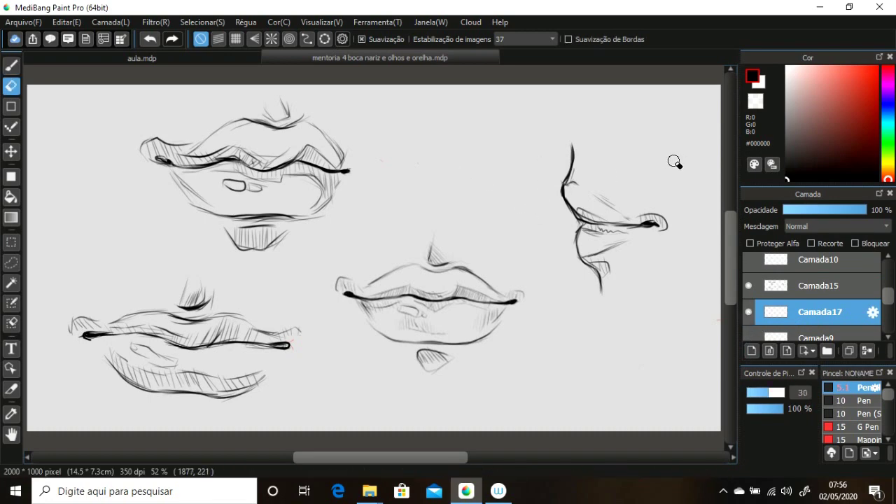
left_click(862, 402)
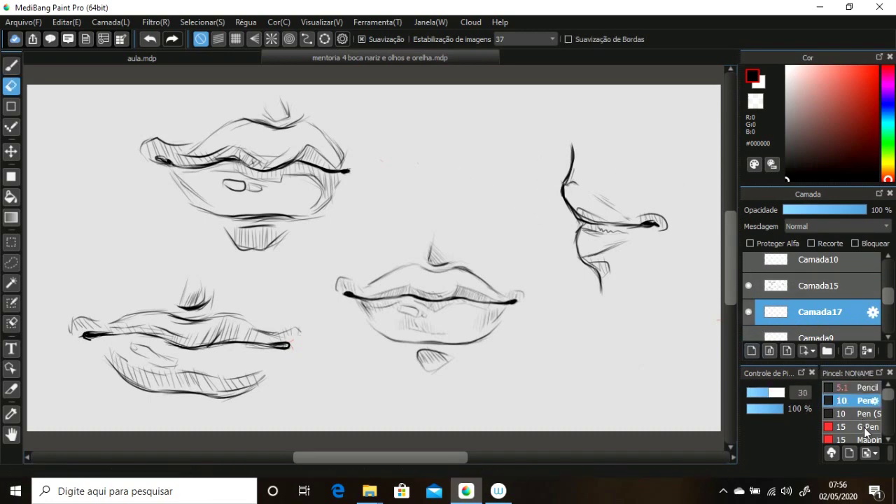
left_click_drag(818, 392, 774, 392)
scroll(868, 412, "up", 1)
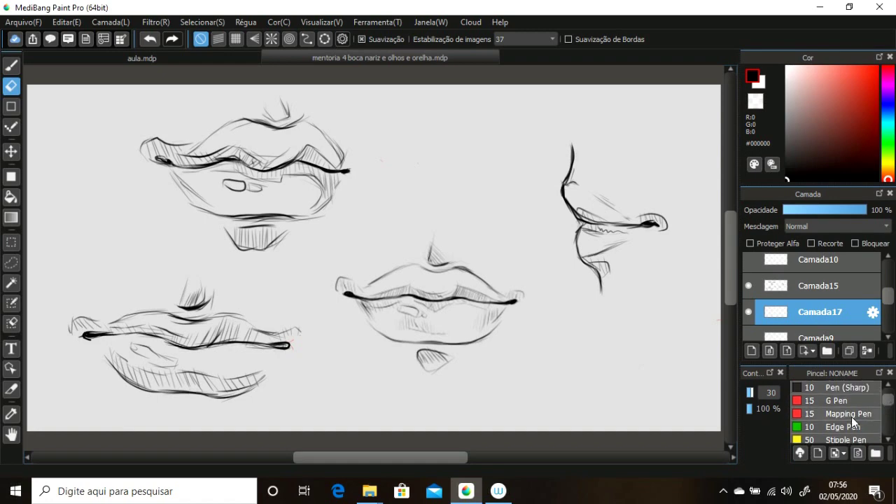
left_click(851, 415)
left_click(846, 426)
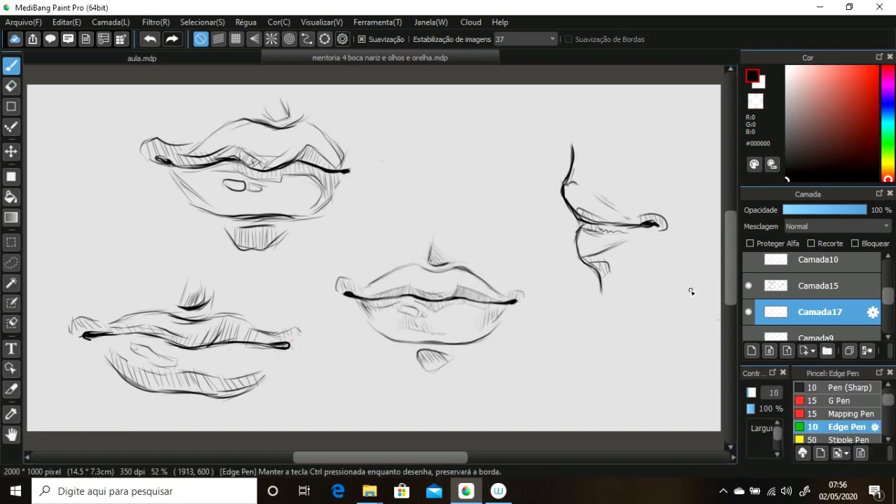
key("ctrl+z")
left_click_drag(661, 271, 631, 338)
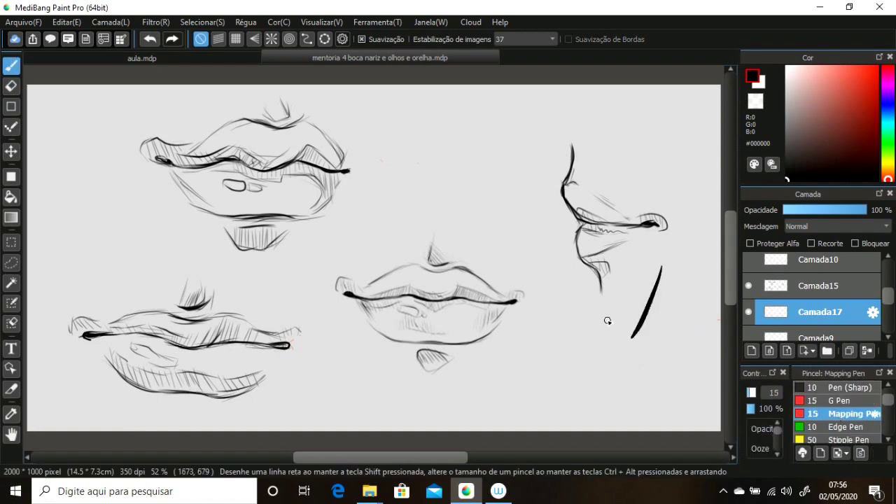
key("ctrl+z")
scroll(868, 417, "down", 4)
left_click(859, 426)
left_click_drag(668, 287, 630, 374)
key("ctrl+z")
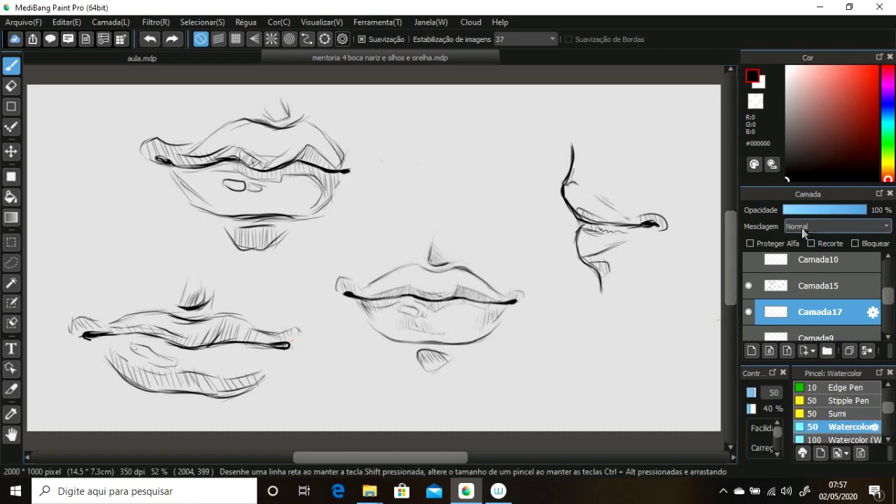
Paint a tan block behind the side-view mouth, with stroke stabilization lowered to 17.
mouse_move(593, 165)
left_mouse_down()
mouse_move(571, 199)
mouse_move(581, 210)
mouse_move(655, 203)
mouse_move(627, 178)
left_mouse_up()
left_click(553, 39)
left_click(525, 210)
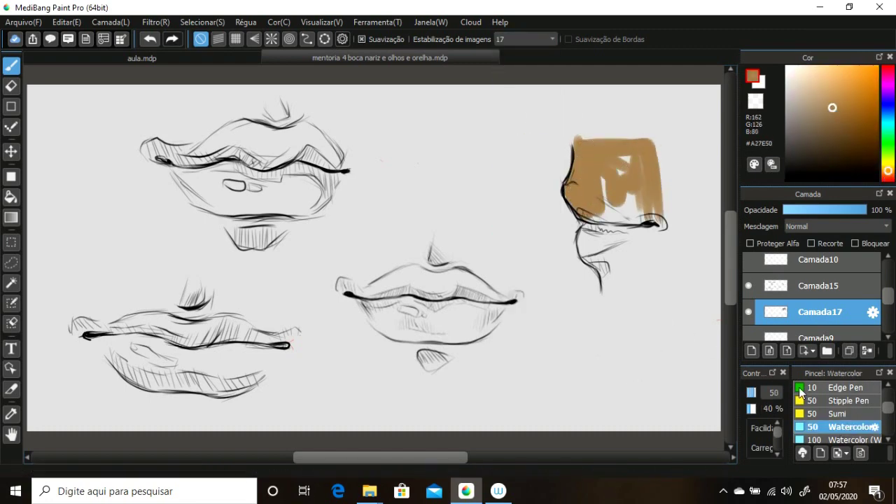
left_click_drag(791, 401, 837, 401)
left_click_drag(617, 161, 609, 273)
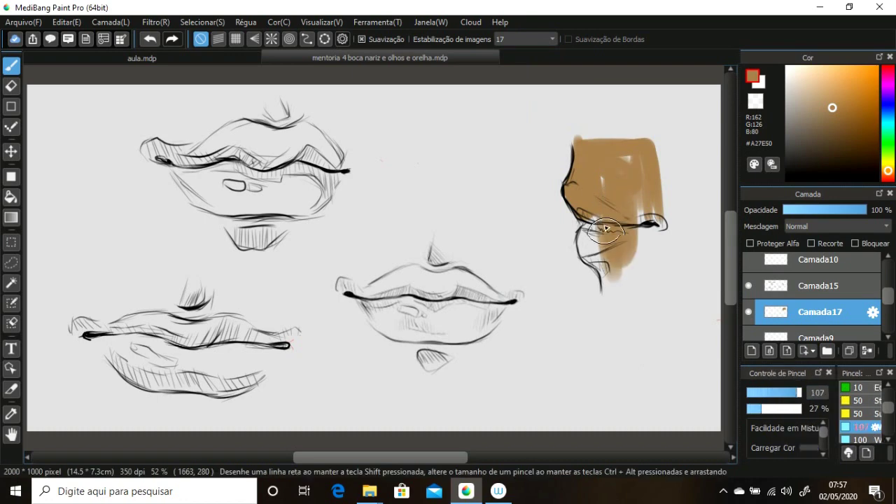
left_click_drag(581, 210, 602, 270)
mouse_move(595, 224)
left_mouse_down()
mouse_move(665, 287)
mouse_move(590, 181)
mouse_move(665, 264)
mouse_move(632, 301)
mouse_move(668, 184)
left_mouse_up()
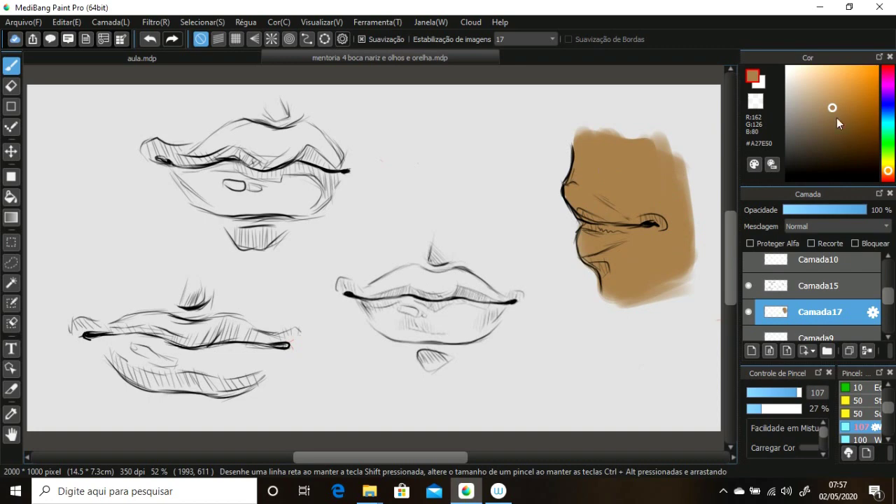
Start a reddish-brown block behind the middle lips, discarding a Sparkle Brush test.
left_click(888, 176)
mouse_move(462, 221)
left_mouse_down()
mouse_move(410, 248)
mouse_move(356, 300)
mouse_move(472, 254)
mouse_move(518, 301)
mouse_move(361, 341)
mouse_move(347, 364)
mouse_move(376, 356)
mouse_move(516, 236)
left_mouse_up()
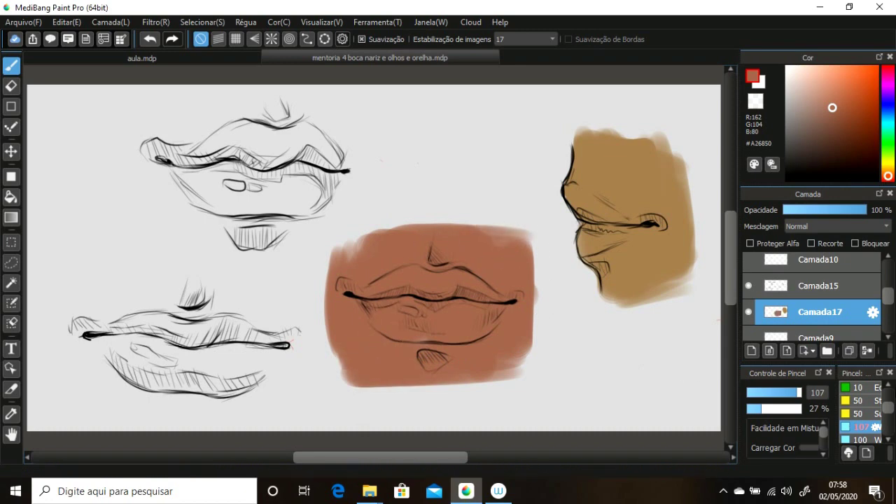
scroll(861, 413, "up", 3)
left_click_drag(837, 413, 798, 413)
scroll(840, 413, "down", 3)
left_click(840, 404)
left_click_drag(564, 149, 563, 234)
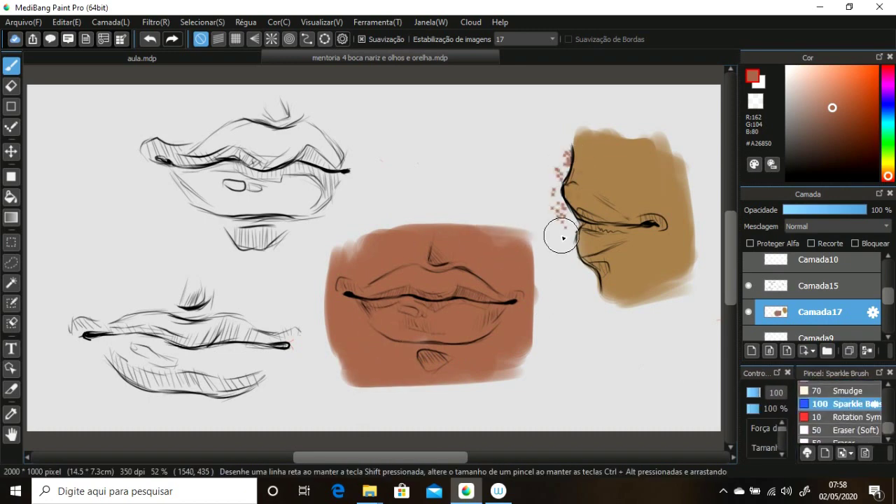
key("ctrl+z")
Switch to the Acrylic brush and extend the middle block's top and right edges.
left_click(847, 391)
scroll(894, 423, "up", 2)
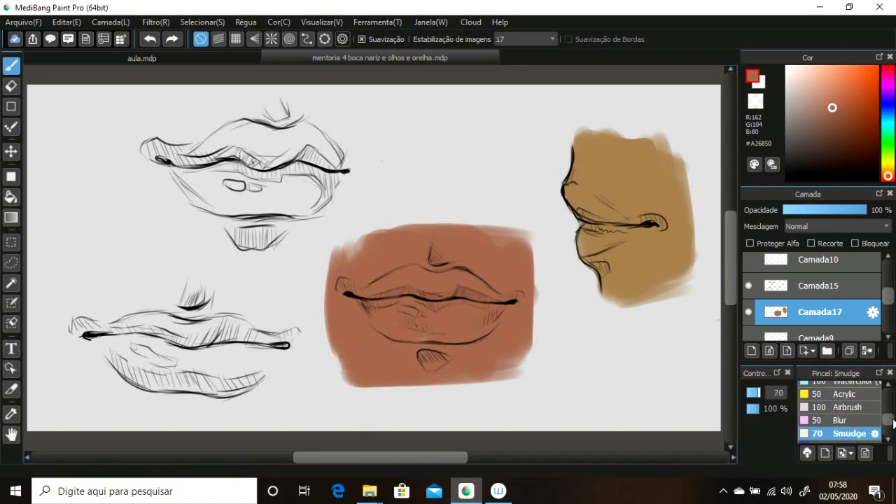
left_click(843, 394)
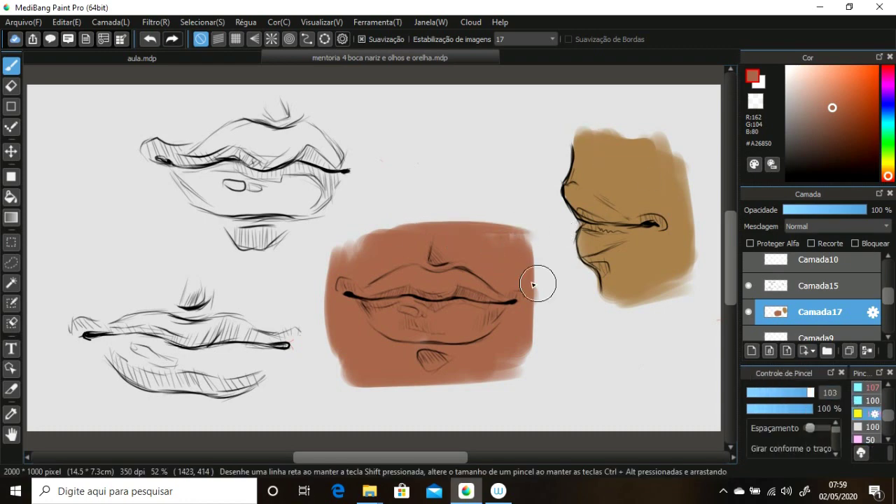
mouse_move(539, 231)
left_mouse_down()
mouse_move(380, 240)
mouse_move(490, 378)
left_mouse_up()
left_click_drag(539, 189, 539, 322)
left_click_drag(810, 428, 817, 427)
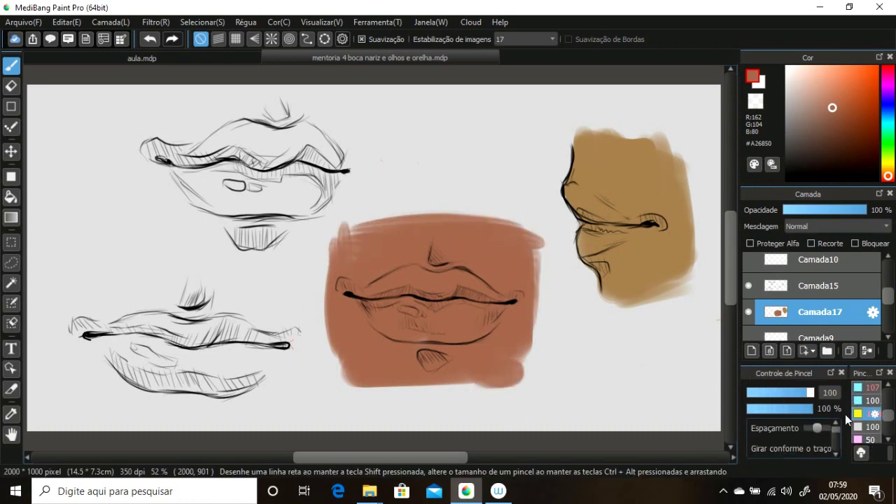
scroll(791, 434, "down", 2)
Paint a dark brown block at the lower left and a terracotta block behind the upper-left lips.
left_click(844, 136)
mouse_move(88, 308)
left_mouse_down()
mouse_move(238, 329)
mouse_move(80, 389)
mouse_move(75, 304)
mouse_move(266, 280)
mouse_move(308, 399)
mouse_move(160, 366)
mouse_move(199, 387)
left_mouse_up()
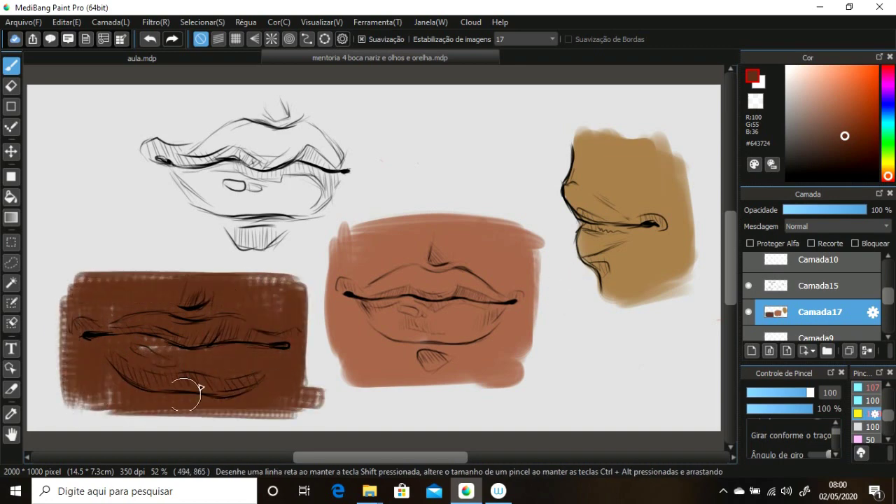
mouse_move(143, 210)
left_mouse_down()
mouse_move(333, 161)
mouse_move(140, 105)
mouse_move(350, 91)
left_mouse_up()
left_click_drag(175, 91, 130, 231)
left_click_drag(140, 112, 266, 224)
mouse_move(161, 231)
left_mouse_down()
mouse_move(336, 242)
mouse_move(356, 133)
mouse_move(354, 245)
left_mouse_up()
mouse_move(238, 238)
left_mouse_down()
mouse_move(296, 198)
mouse_move(357, 98)
left_mouse_up()
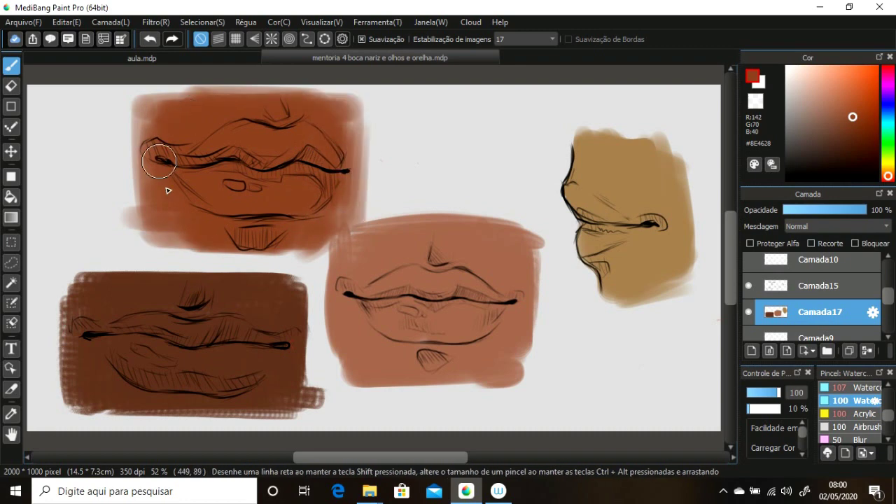
left_click_drag(158, 161, 176, 236)
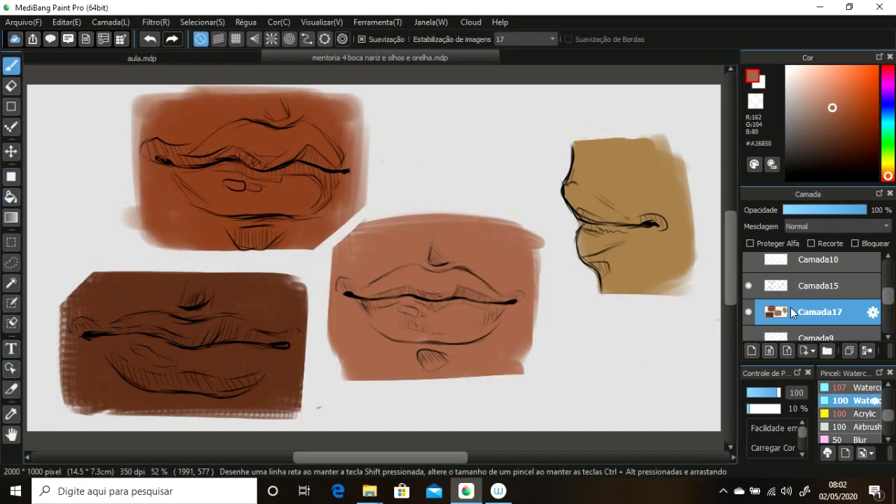
Add shading layer Camada18 above Camada15, set brush size 35, and sample tan tones.
left_click(689, 175, "alt")
left_click(589, 176, "alt")
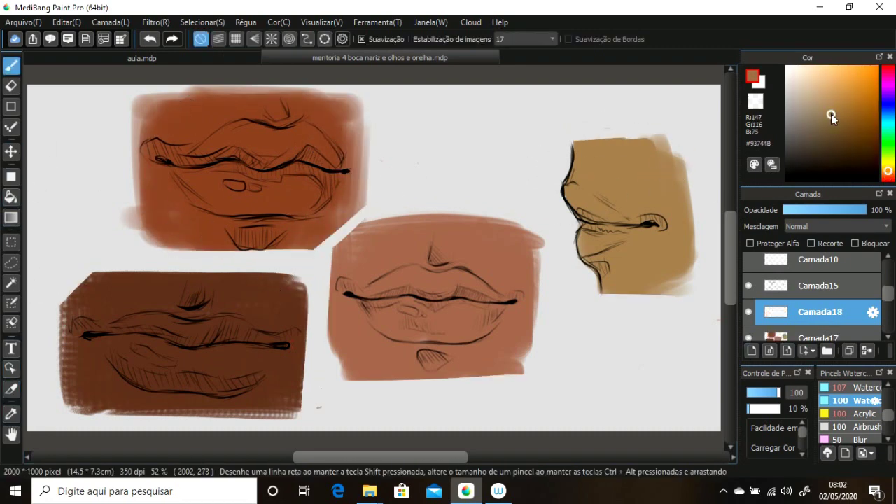
left_click(767, 393)
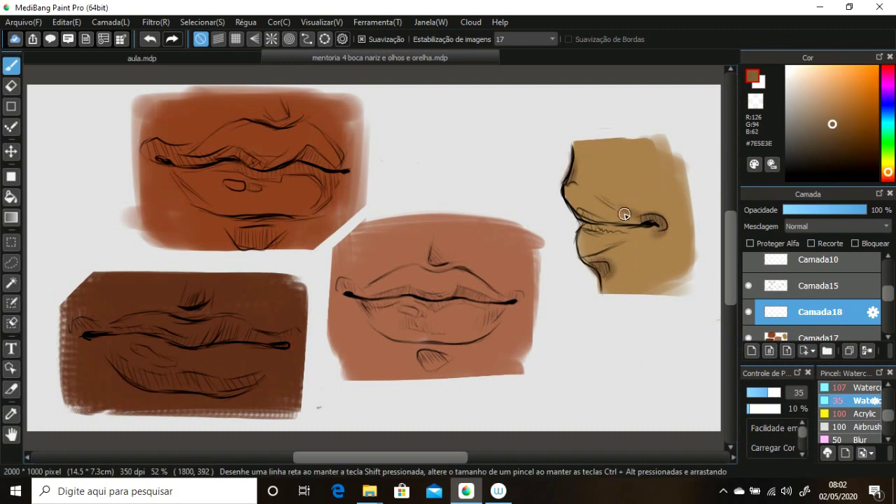
left_click(632, 249, "alt")
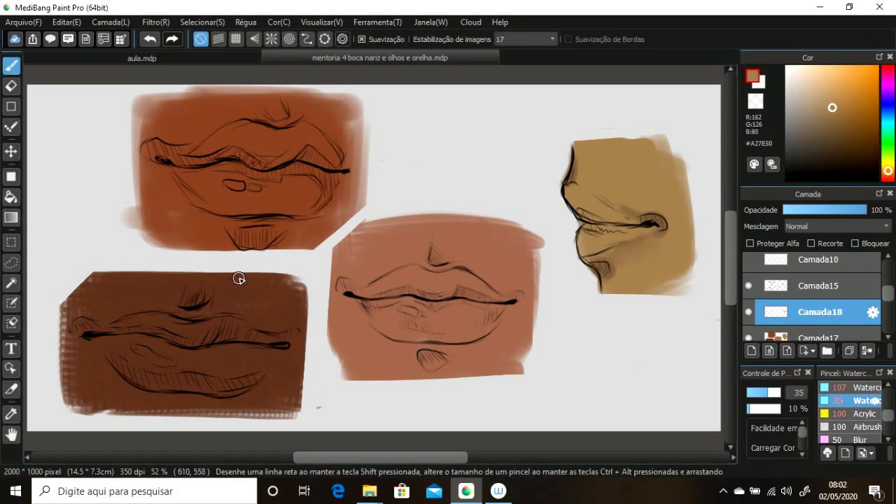
left_click(592, 165, "alt")
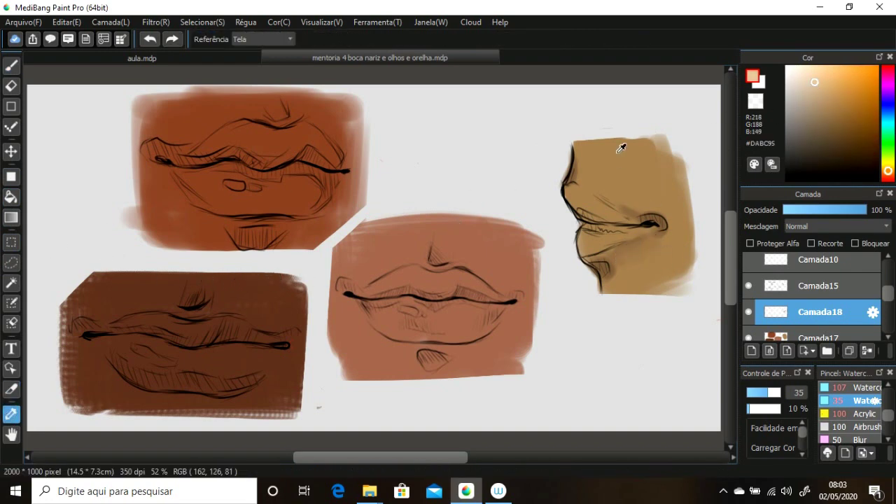
left_click(830, 103)
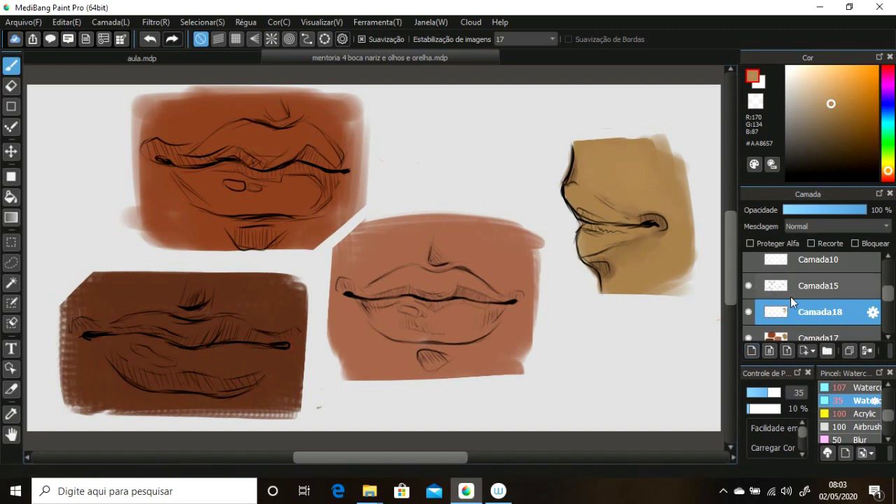
left_click_drag(812, 311, 795, 283)
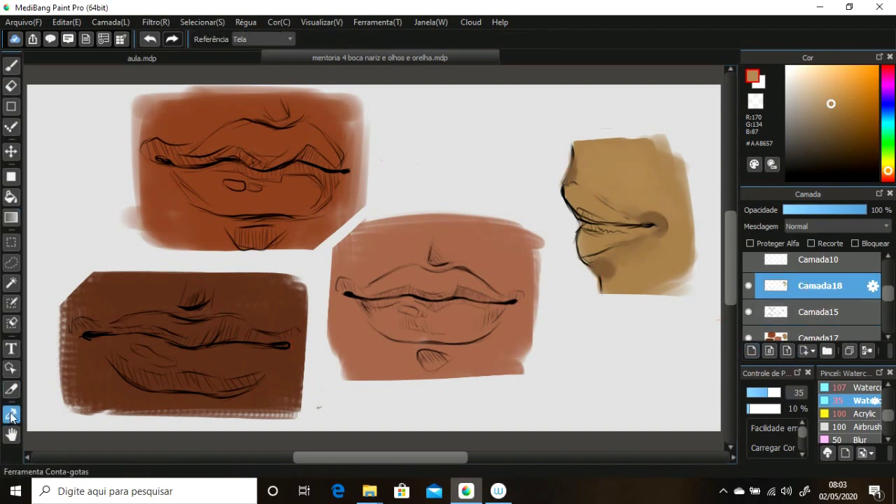
Shade the middle lips' left corner with a reddish tan-brown, then deepen it.
left_click(836, 120)
left_click(888, 175)
key("e")
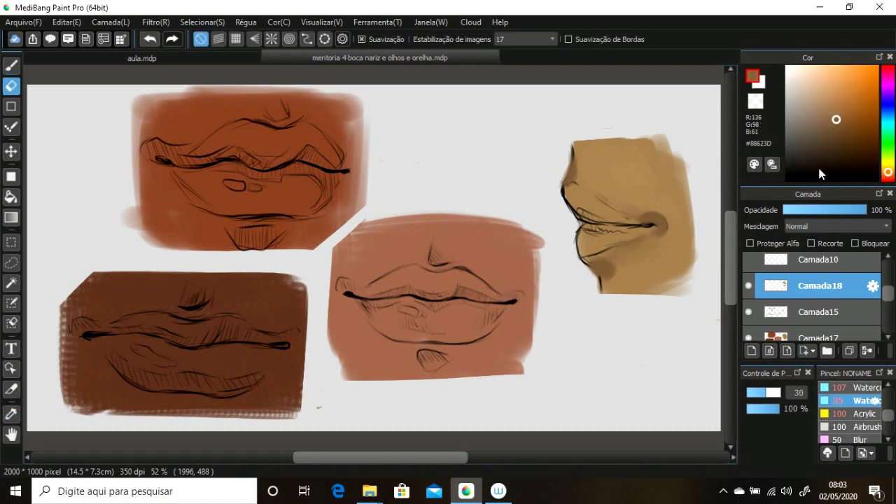
key("b")
left_click(887, 174)
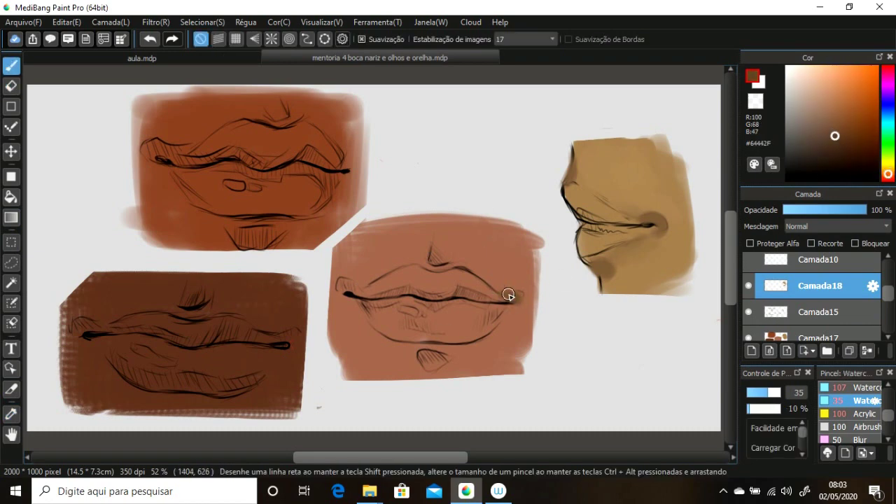
left_click_drag(337, 285, 357, 287)
left_click(846, 135)
left_click(859, 123)
left_click(888, 175)
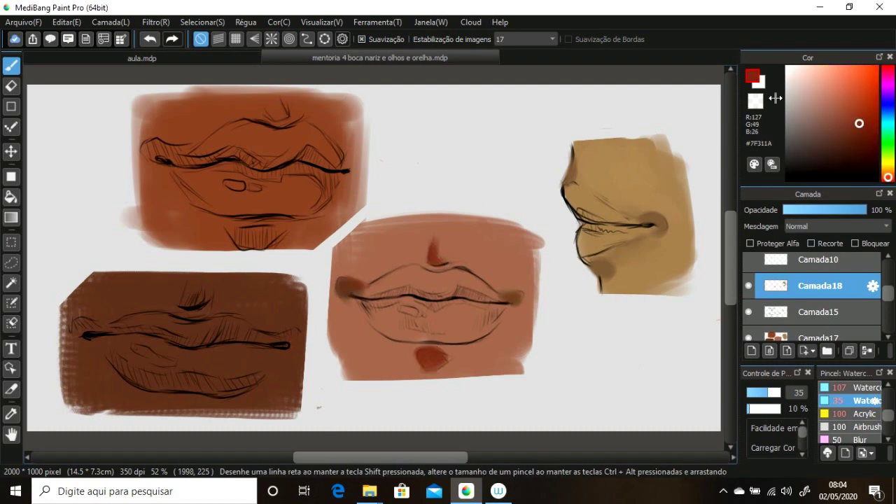
Pick lighter reddish tones and a dark red, lower brush opacity to 7%, and sample block colours.
left_click(468, 246, "alt")
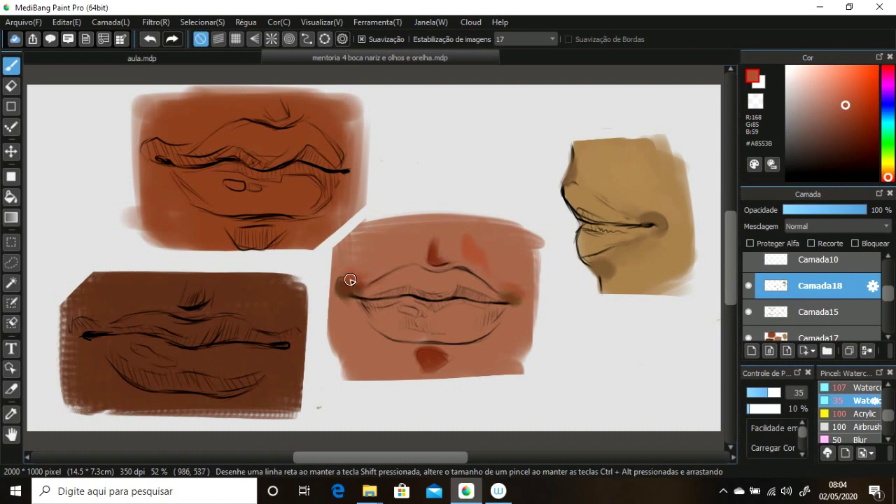
left_click(832, 98)
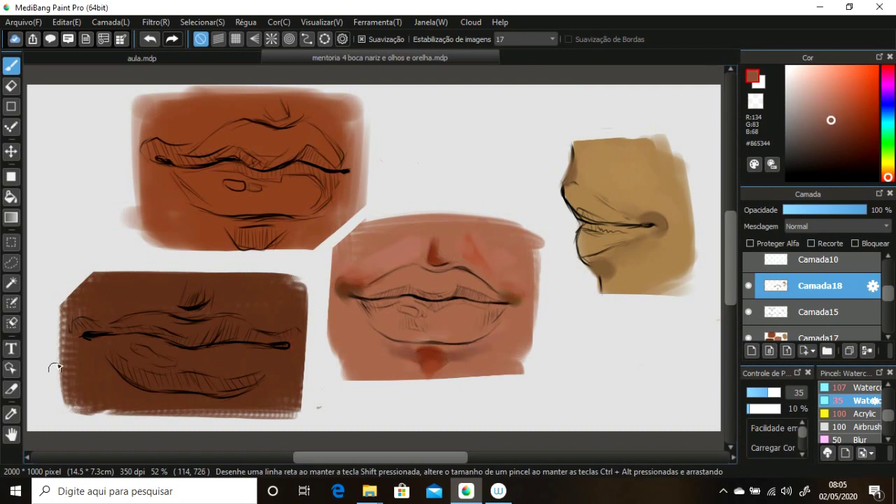
left_click(431, 361, "alt")
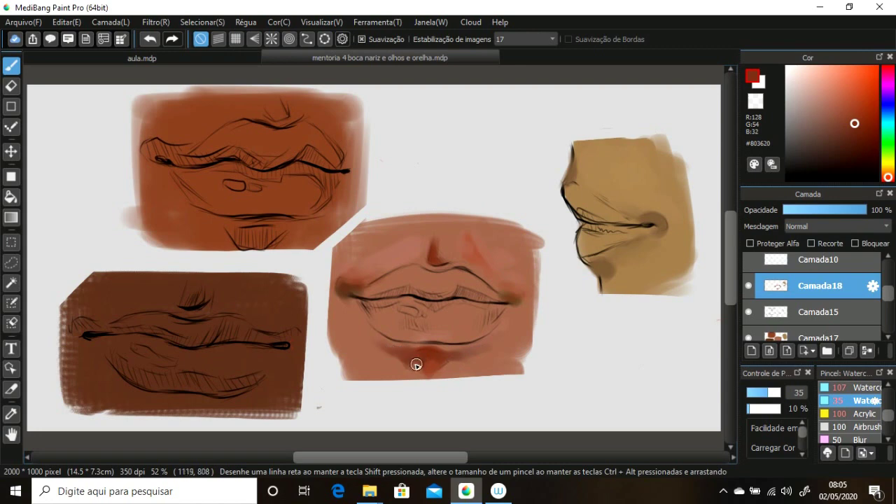
left_click(749, 409)
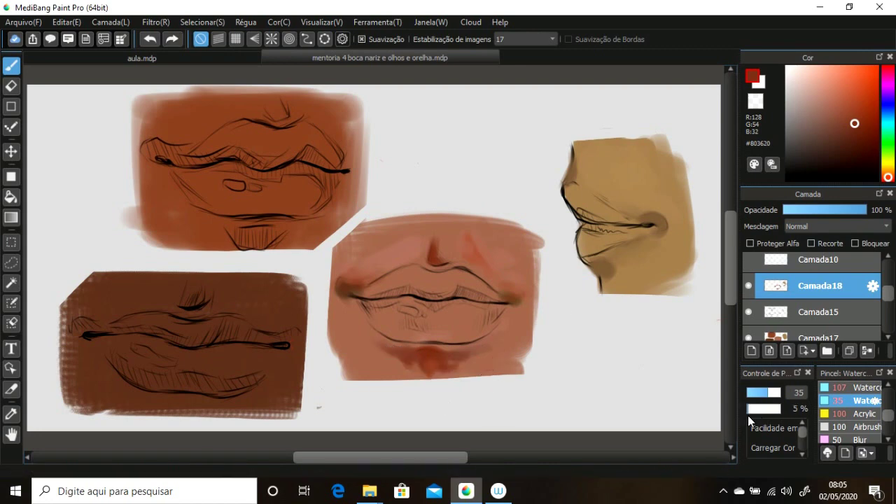
left_click(385, 367, "alt")
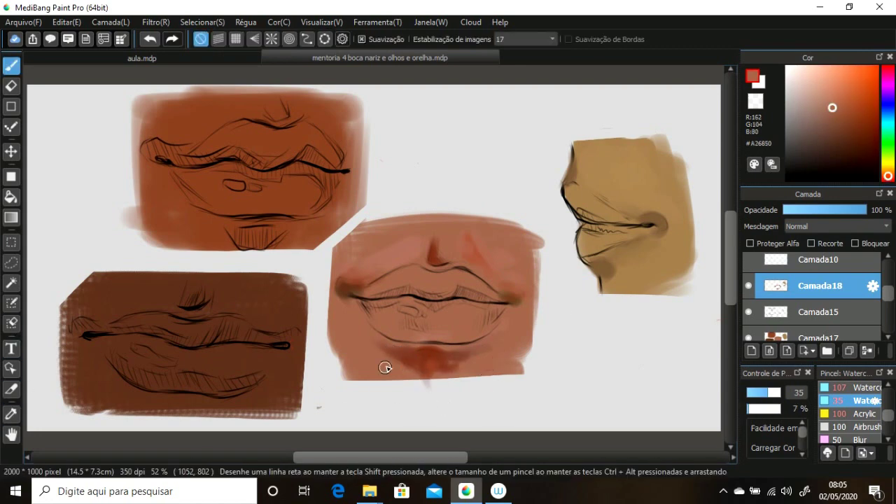
left_click(120, 384, "alt")
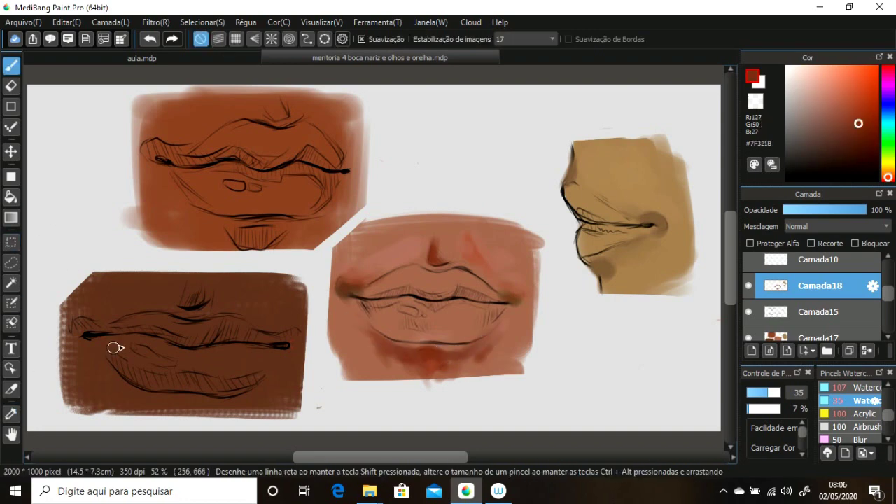
key("alt")
left_click(350, 343, "alt")
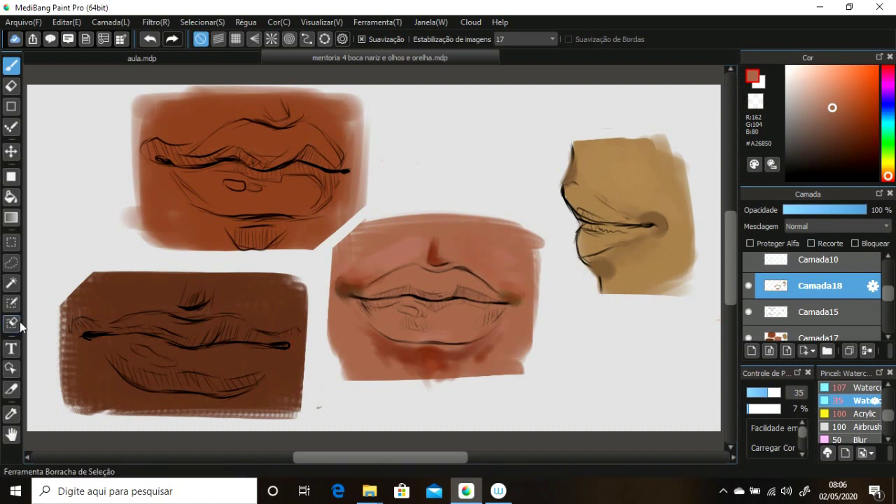
left_click(11, 413)
Enlarge the brush to 82, tidy the middle block's bottom edge, and sample its skin colour.
left_click(775, 391)
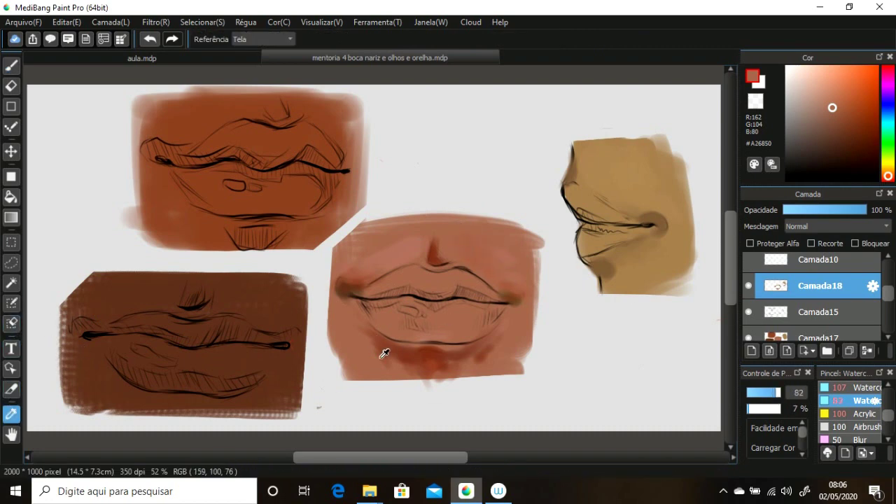
key("b")
mouse_move(462, 369)
left_mouse_down()
mouse_move(474, 366)
mouse_move(420, 383)
left_mouse_up()
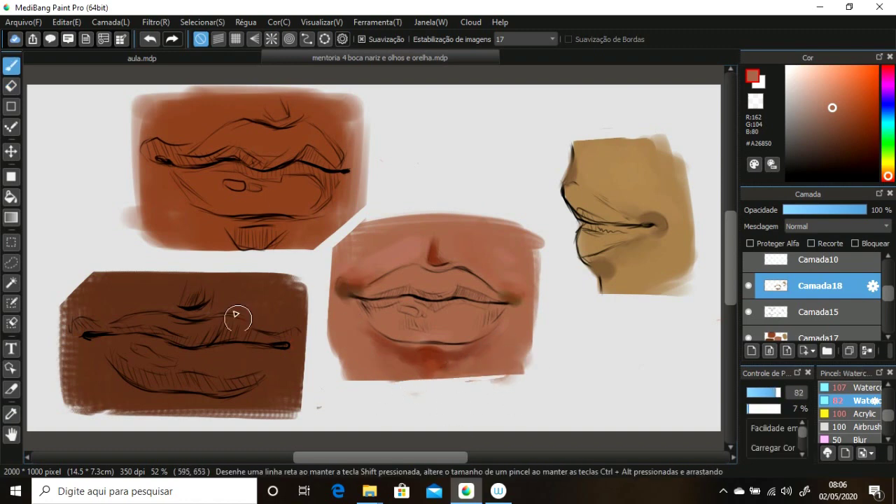
left_click(12, 413)
left_click(422, 235)
key("b")
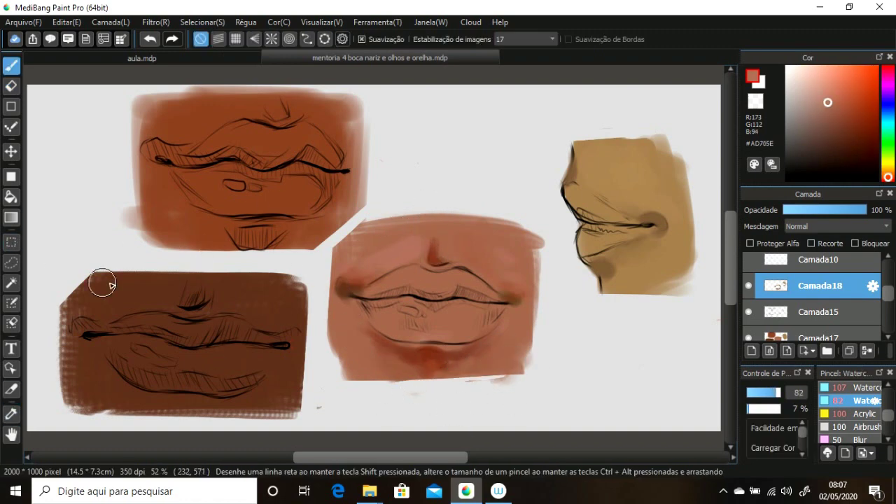
Darken the lower-left mouth's bottom edge, the area above its upper lip, and both corners.
mouse_move(287, 418)
left_mouse_down()
mouse_move(112, 412)
mouse_move(238, 416)
left_mouse_up()
left_click(848, 153)
left_click(837, 164)
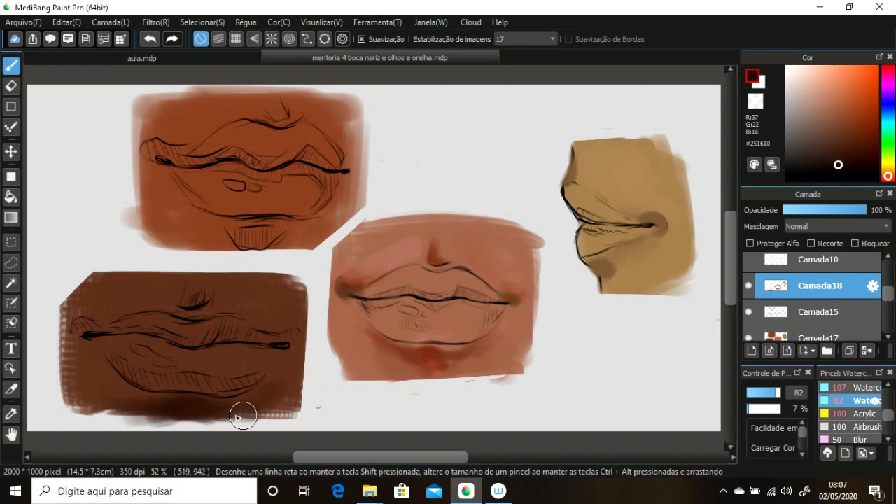
left_click_drag(183, 287, 189, 301)
left_click_drag(94, 343, 87, 328)
mouse_move(280, 335)
left_mouse_down()
mouse_move(291, 341)
mouse_move(203, 305)
left_mouse_up()
Add warm orange-brown across the lower-left upper lip, then sample light pink from the middle lips.
left_click(865, 114)
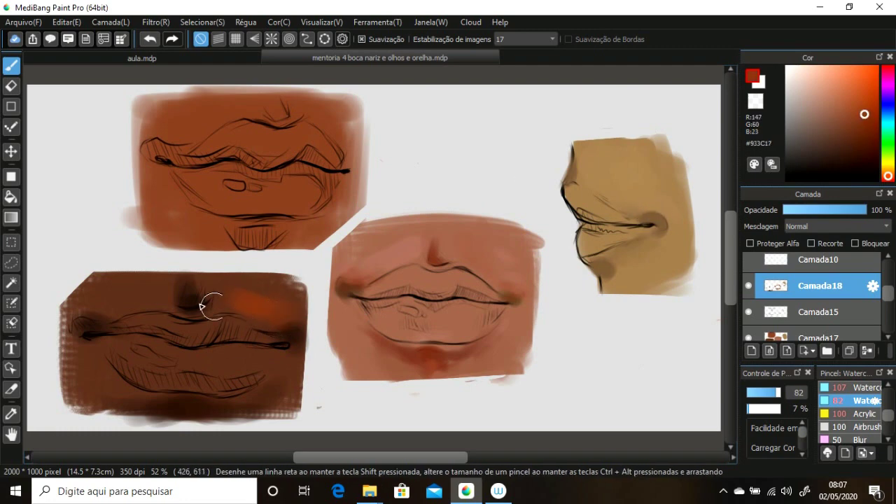
mouse_move(108, 303)
left_mouse_down()
mouse_move(156, 284)
mouse_move(175, 265)
left_mouse_up()
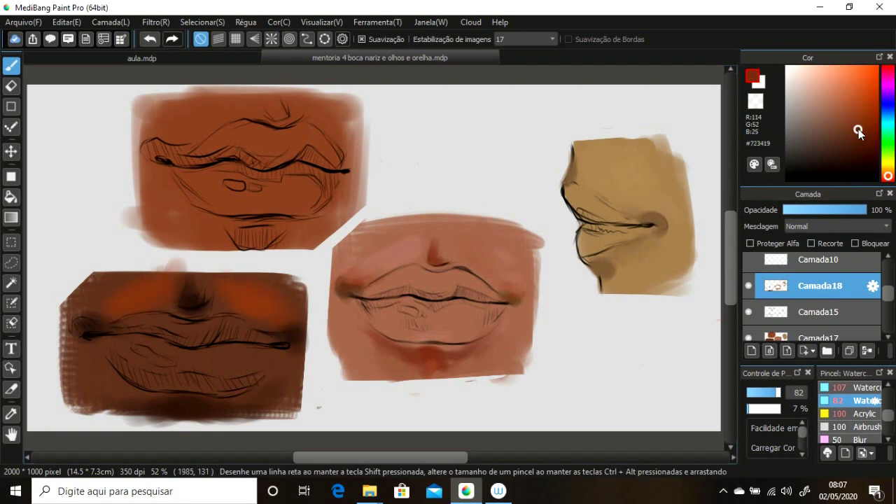
left_click(235, 407, "alt")
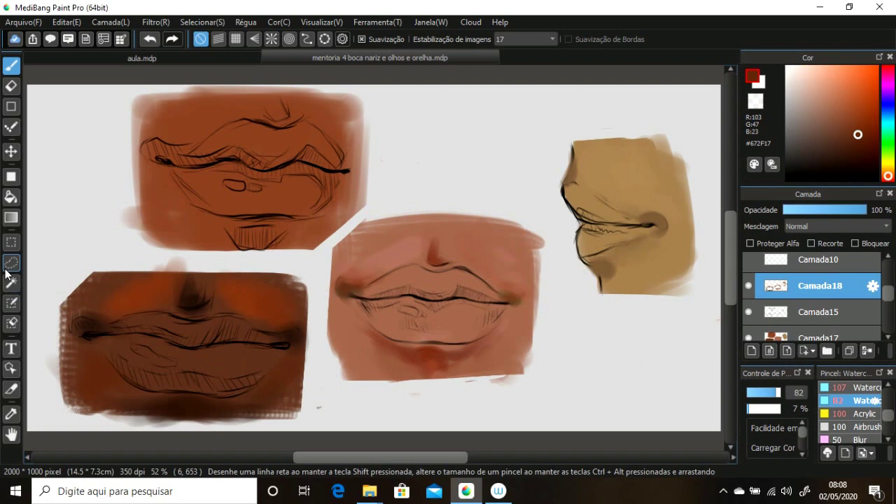
left_click(503, 227, "alt")
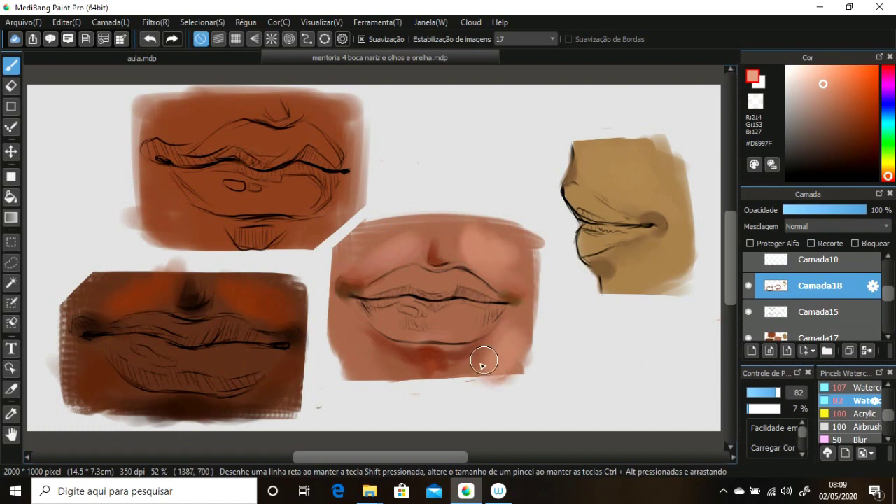
Smear pink around the middle patch, then shade the top-left mouth's upper lip and edges dark brown.
left_click_drag(550, 315, 539, 343)
mouse_move(383, 358)
left_mouse_down()
mouse_move(430, 400)
mouse_move(490, 382)
left_mouse_up()
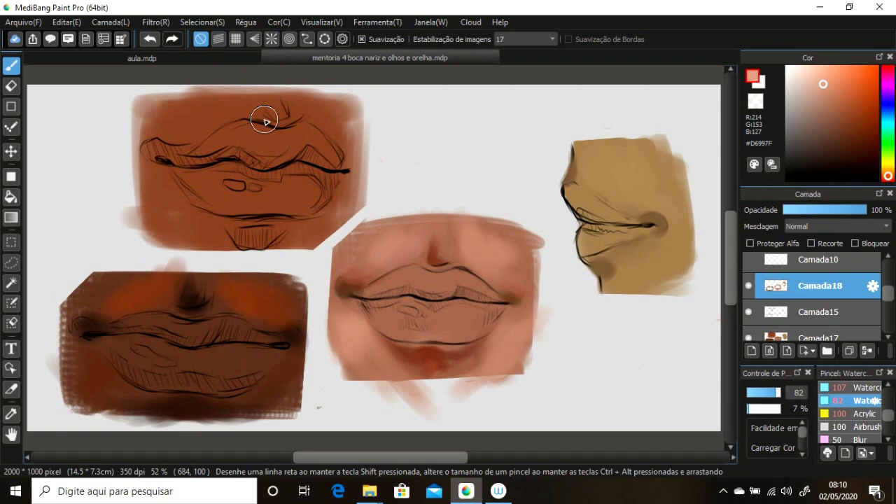
left_click(180, 150, "alt")
mouse_move(179, 149)
left_mouse_down()
mouse_move(184, 156)
mouse_move(216, 131)
left_mouse_up()
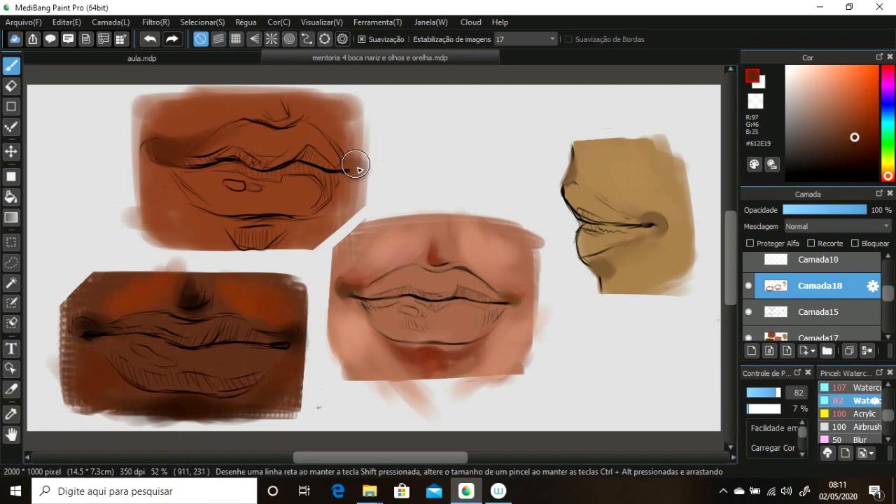
mouse_move(357, 168)
left_mouse_down()
mouse_move(200, 228)
mouse_move(256, 226)
mouse_move(196, 236)
mouse_move(274, 240)
left_mouse_up()
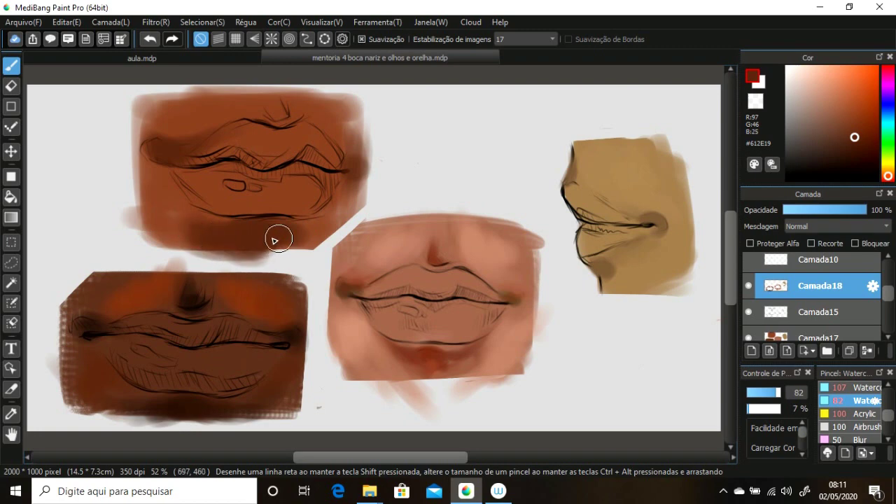
left_click_drag(282, 90, 278, 116)
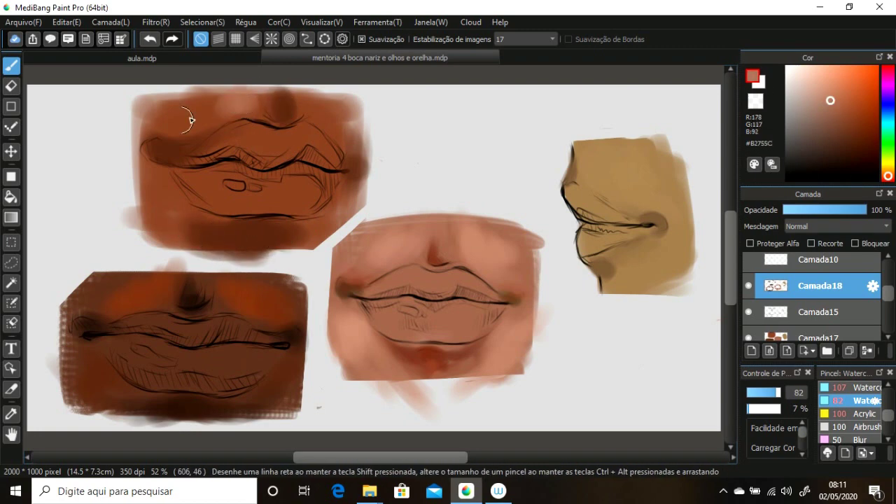
Sample orange-brown from the top-left lips and erase the patch's stray lower edge.
key("alt")
left_click(231, 108, "alt")
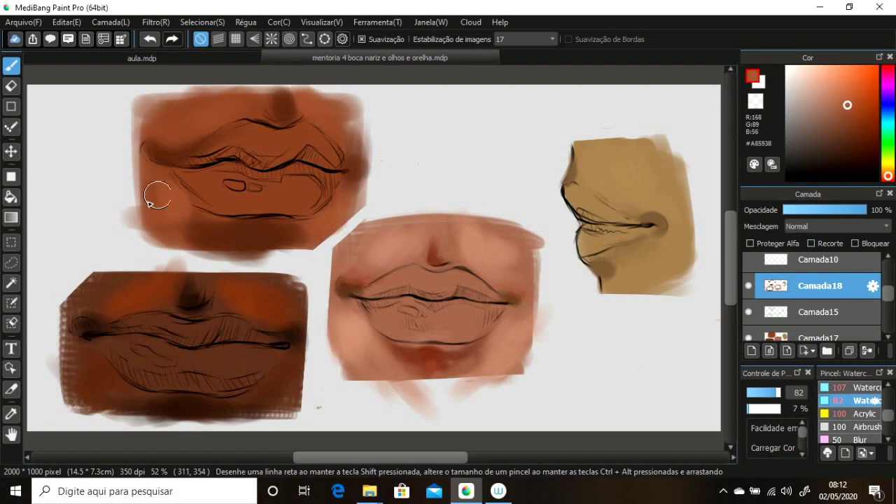
key("e")
left_click_drag(186, 251, 235, 253)
key("b")
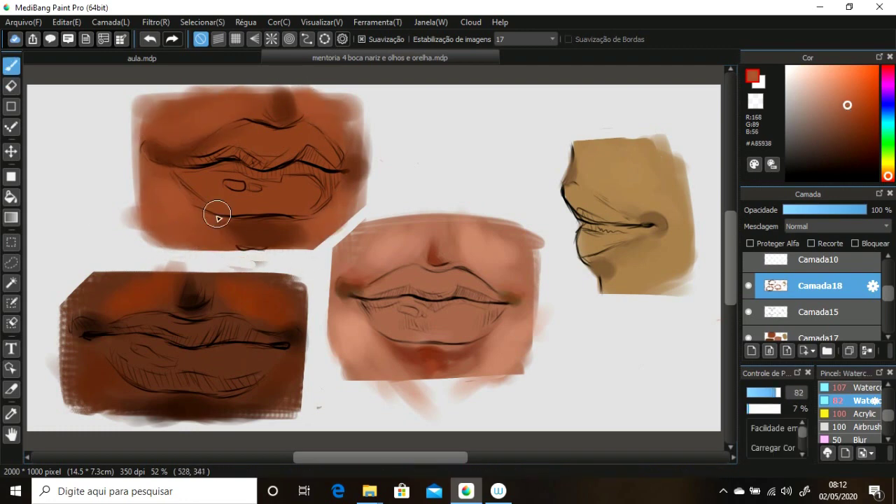
Shift the brush colour from a lighter orange-brown to a darker brown.
left_click(845, 98)
left_click_drag(845, 98, 845, 100)
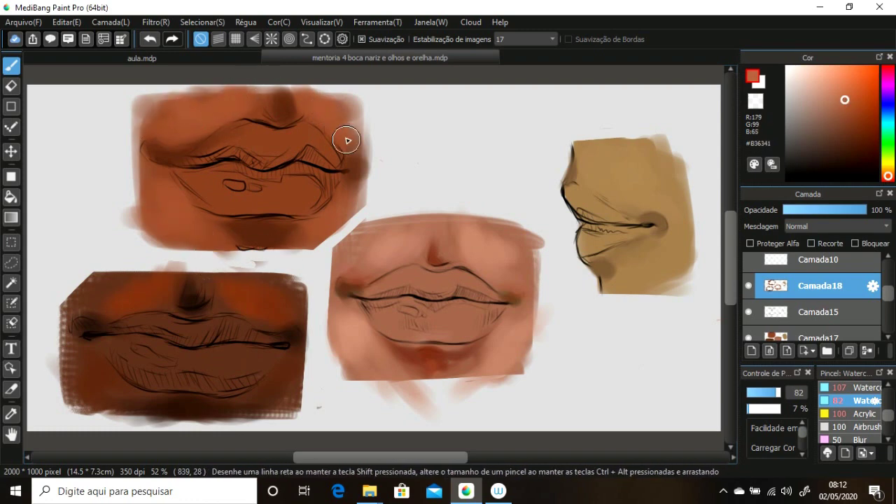
left_click(845, 125)
left_click(266, 230, "alt")
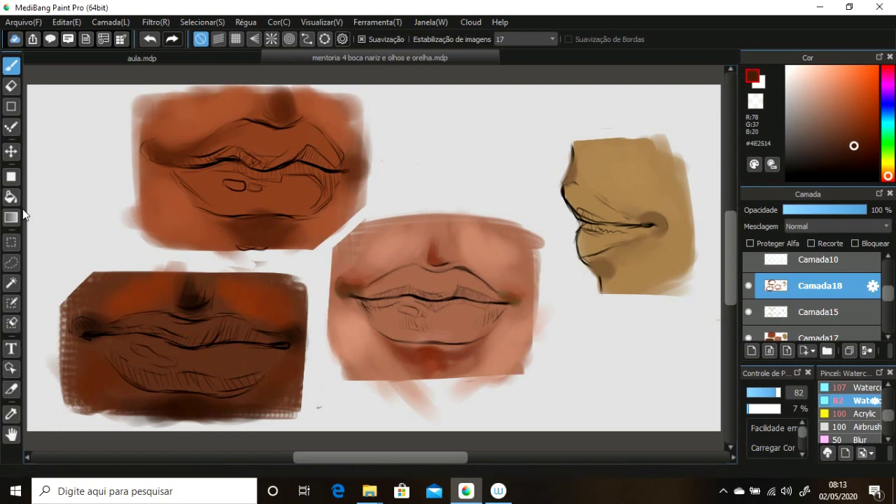
Sample the tan skin and soften shading at the side-view mouth's corner and under its lower lip.
left_click(206, 104, "alt")
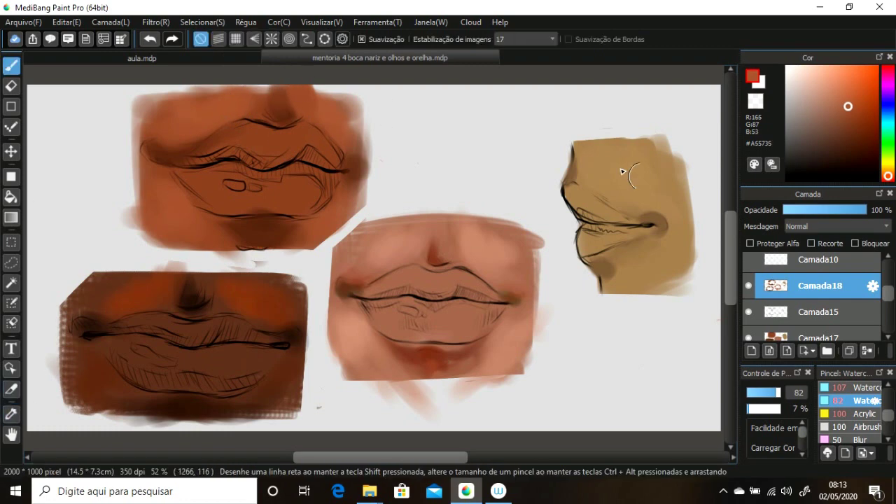
left_click(296, 100, "alt")
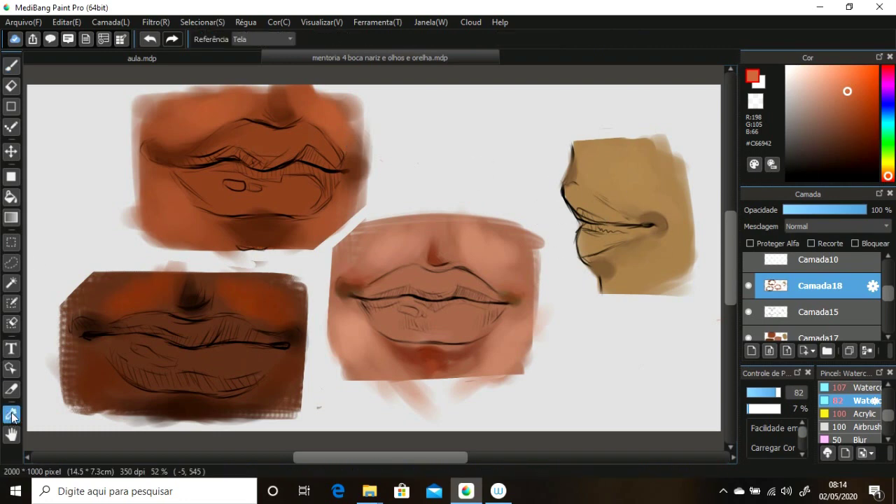
left_click(621, 202, "alt")
mouse_move(655, 201)
left_mouse_down()
mouse_move(616, 184)
mouse_move(624, 160)
left_mouse_up()
left_click_drag(637, 259, 610, 272)
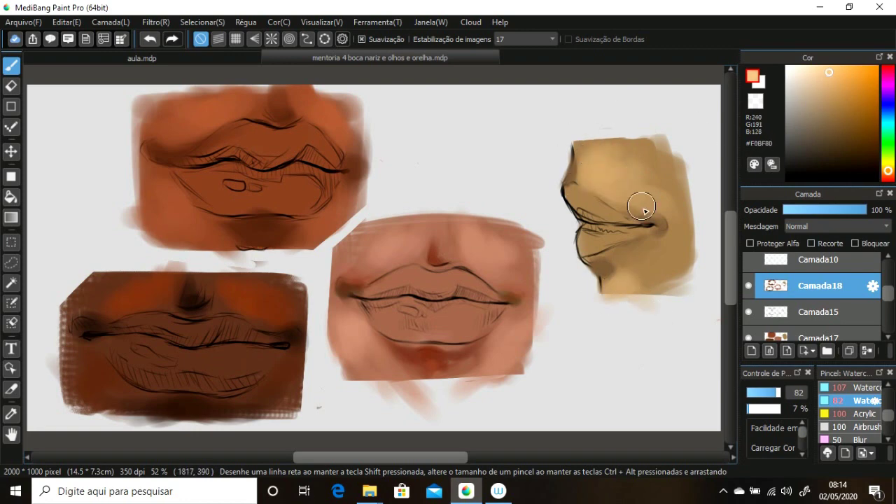
Pick lighter, warmer tans for highlights with a smaller, more opaque brush, nudging the hue redder.
left_click(609, 152, "alt")
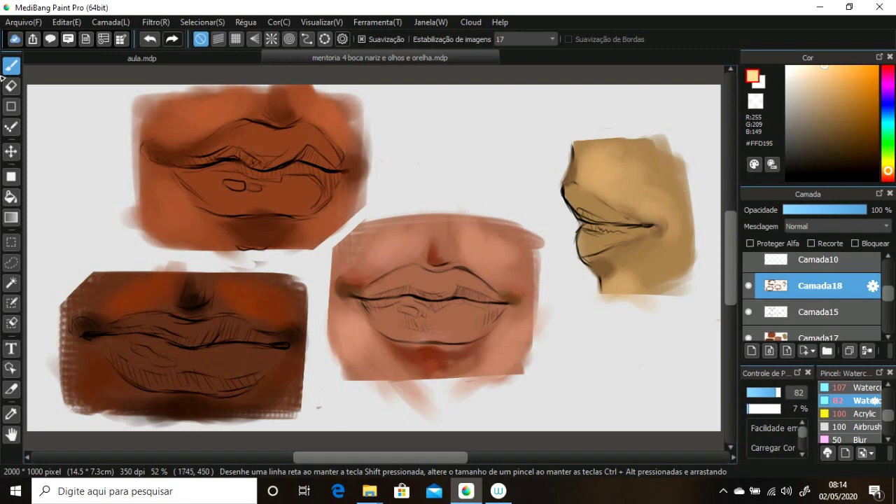
left_click_drag(658, 210, 646, 214)
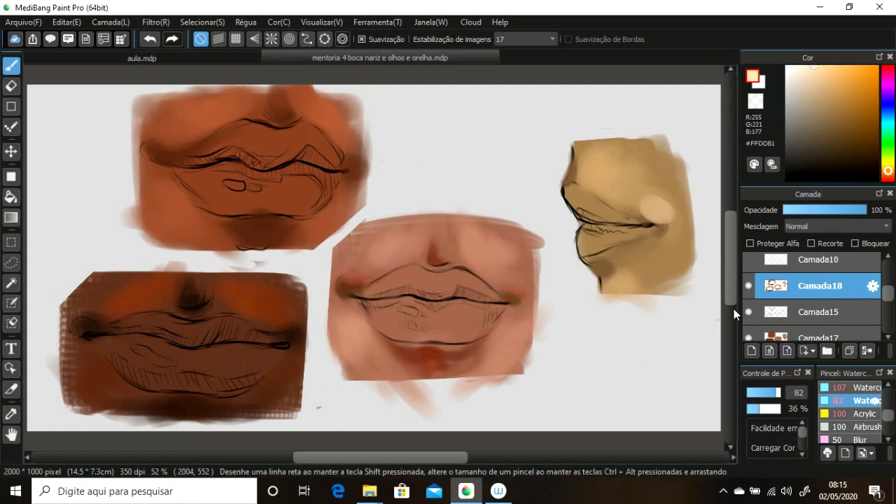
left_click(831, 73)
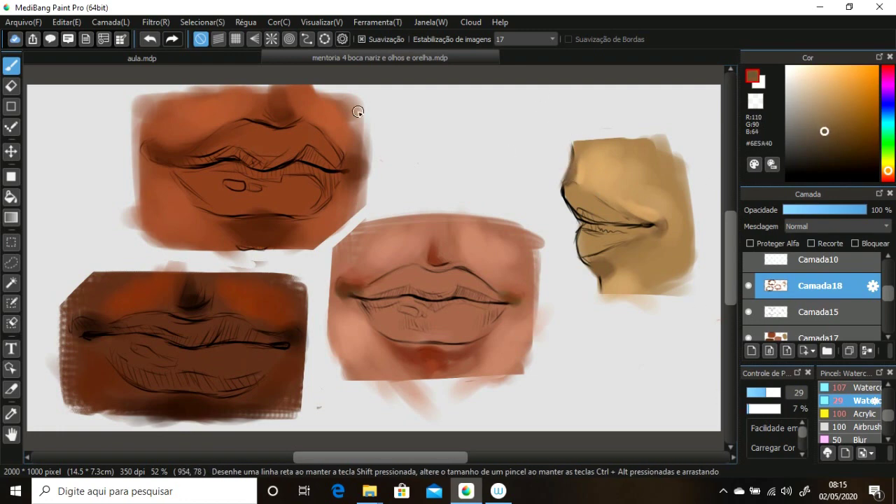
key("e")
left_click(888, 178)
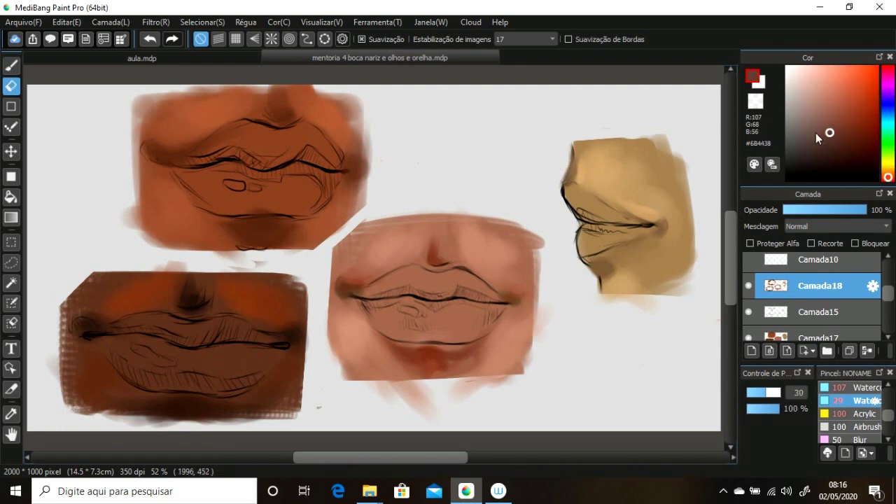
Paint the middle mouth's lower and upper lips dark red with the Watercolor brush.
key("b")
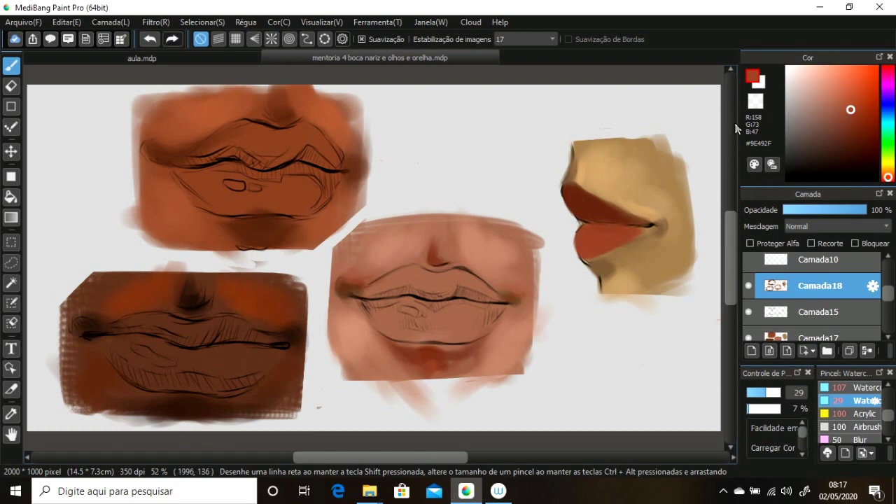
mouse_move(446, 319)
left_mouse_down()
mouse_move(462, 328)
mouse_move(480, 312)
mouse_move(434, 338)
mouse_move(491, 314)
mouse_move(371, 306)
mouse_move(455, 320)
mouse_move(378, 303)
mouse_move(410, 340)
left_mouse_up()
left_click(460, 310, "alt")
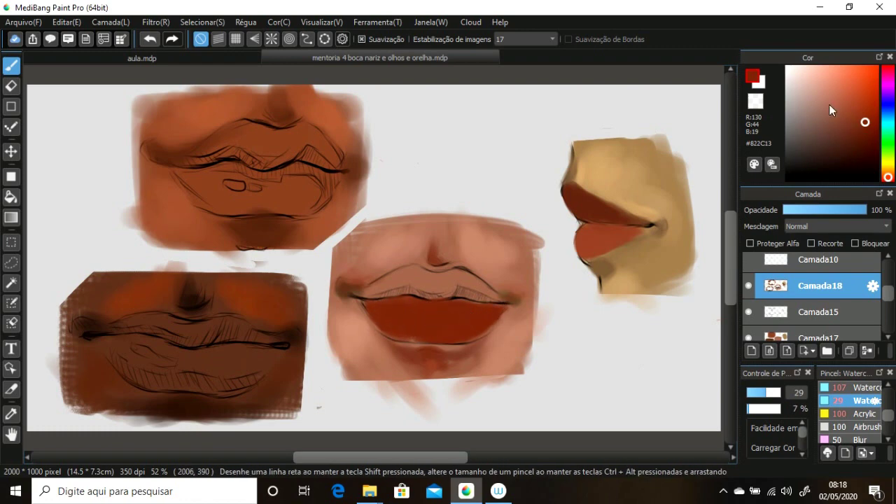
mouse_move(455, 278)
left_mouse_down()
mouse_move(472, 294)
mouse_move(463, 272)
mouse_move(488, 296)
mouse_move(483, 280)
mouse_move(426, 292)
mouse_move(432, 274)
mouse_move(408, 274)
mouse_move(370, 294)
mouse_move(469, 289)
left_mouse_up()
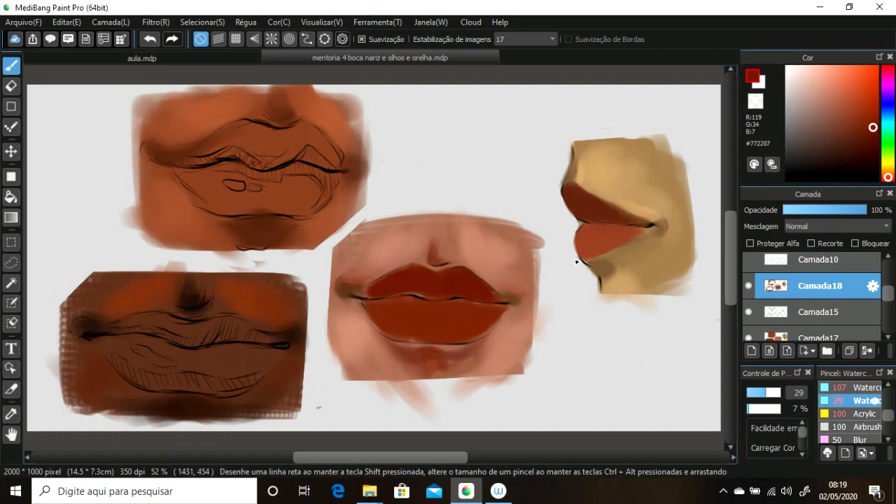
left_click(888, 179)
left_click(848, 140)
Paint dark and brighter reds across the top-left mouth's upper and lower lips.
left_click(864, 132)
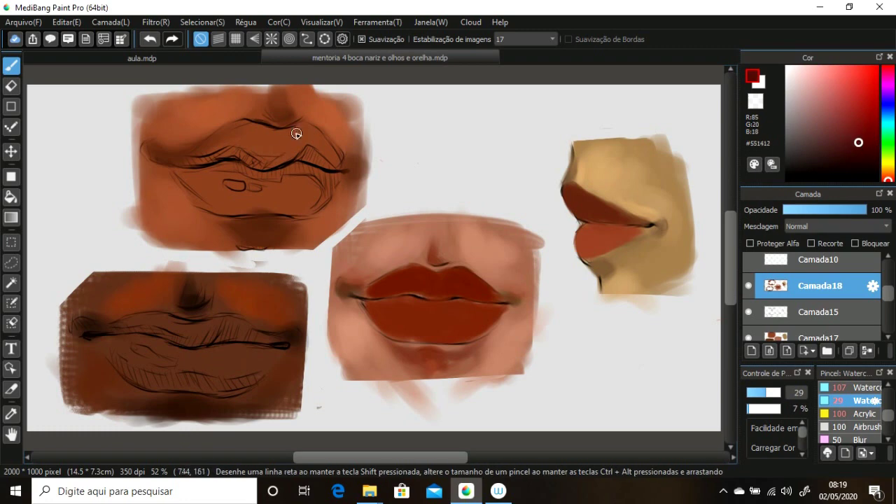
mouse_move(294, 133)
left_mouse_down()
mouse_move(289, 151)
mouse_move(296, 145)
mouse_move(286, 140)
mouse_move(326, 142)
mouse_move(320, 148)
left_mouse_up()
left_click(855, 125)
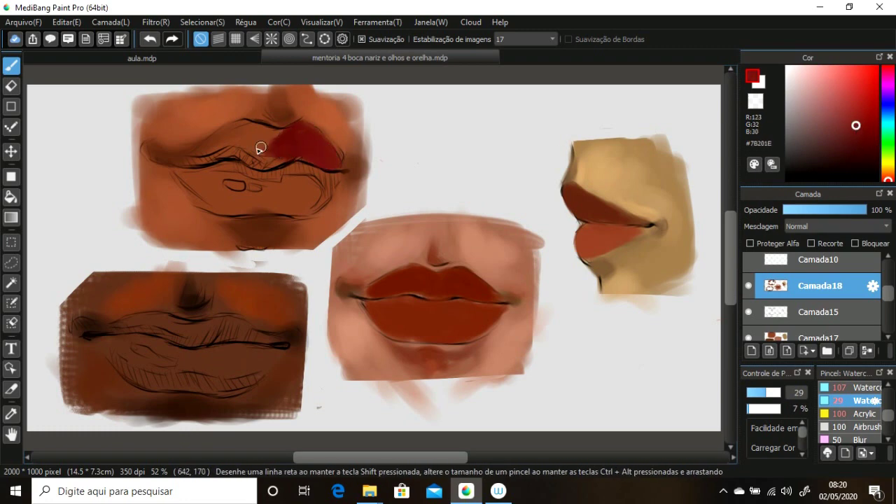
mouse_move(261, 148)
left_mouse_down()
mouse_move(270, 154)
mouse_move(234, 136)
mouse_move(237, 125)
left_mouse_up()
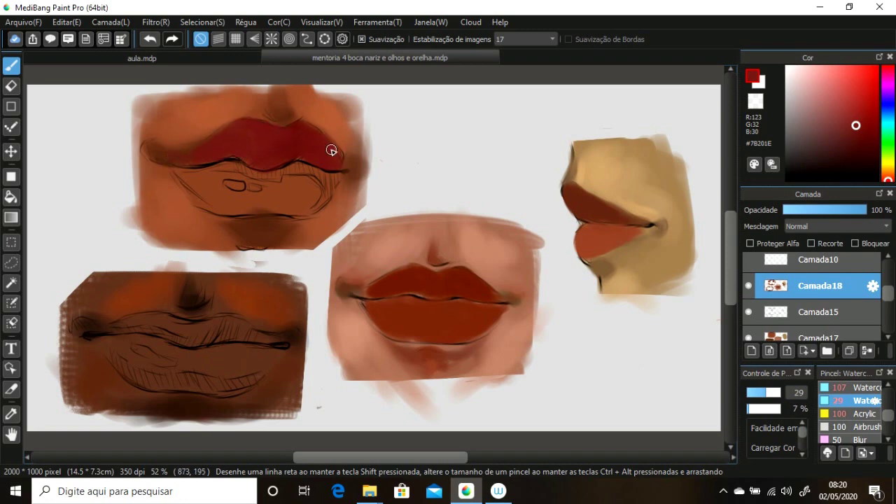
left_click(850, 117)
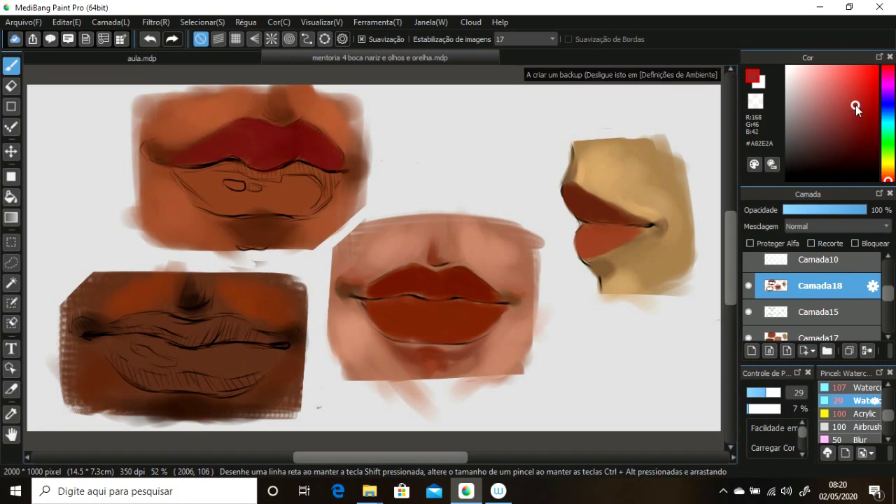
mouse_move(330, 176)
left_mouse_down()
mouse_move(285, 173)
mouse_move(316, 174)
mouse_move(318, 198)
mouse_move(308, 198)
mouse_move(316, 202)
mouse_move(276, 200)
mouse_move(240, 175)
mouse_move(185, 177)
mouse_move(274, 194)
mouse_move(230, 200)
mouse_move(186, 184)
left_mouse_up()
left_click(285, 173, "alt")
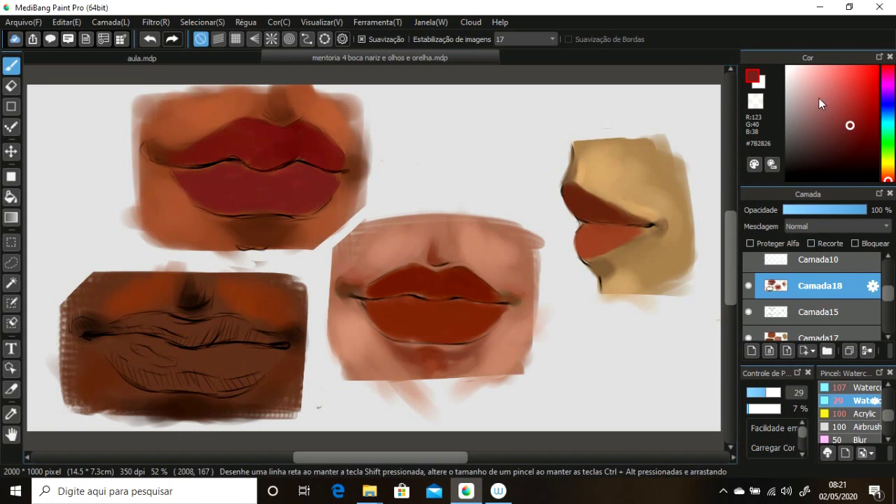
Paint dark red over the bottom-left upper lip and sample the middle mouth's redder lip colour.
left_click(580, 256, "alt")
mouse_move(233, 321)
left_mouse_down()
mouse_move(156, 331)
mouse_move(176, 353)
left_mouse_up()
left_click(420, 296, "alt")
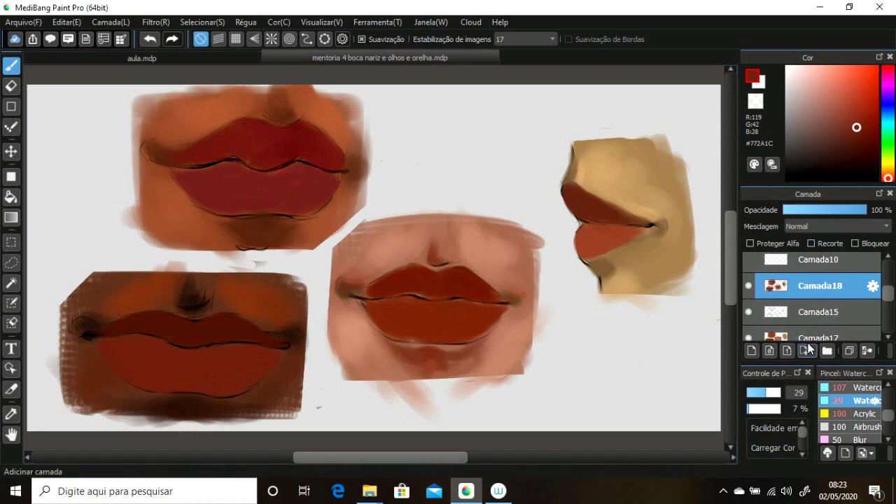
Toggle Camada18 off and on to compare, then add a new empty layer above it.
left_click(748, 287)
left_click(749, 286)
left_click(749, 287)
left_click(749, 287)
left_click(775, 352)
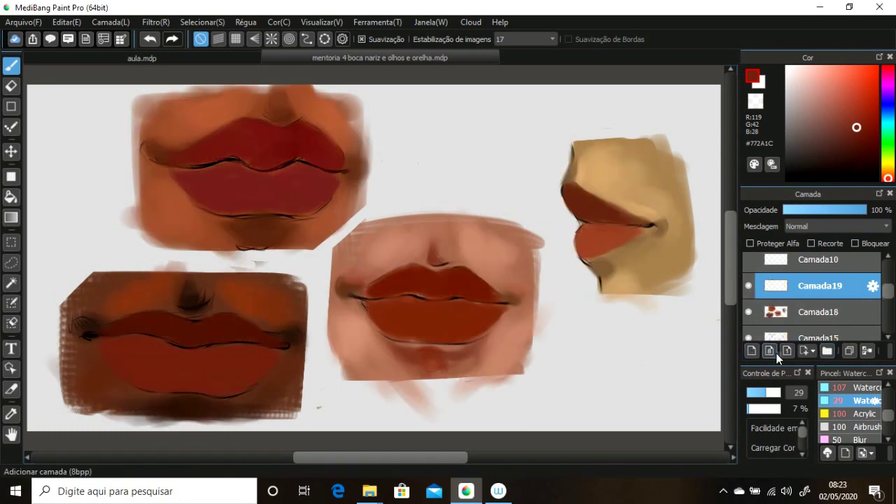
Sample the side-view lip colours and darken the line between its lips with the Watercolor brush.
left_click(866, 427)
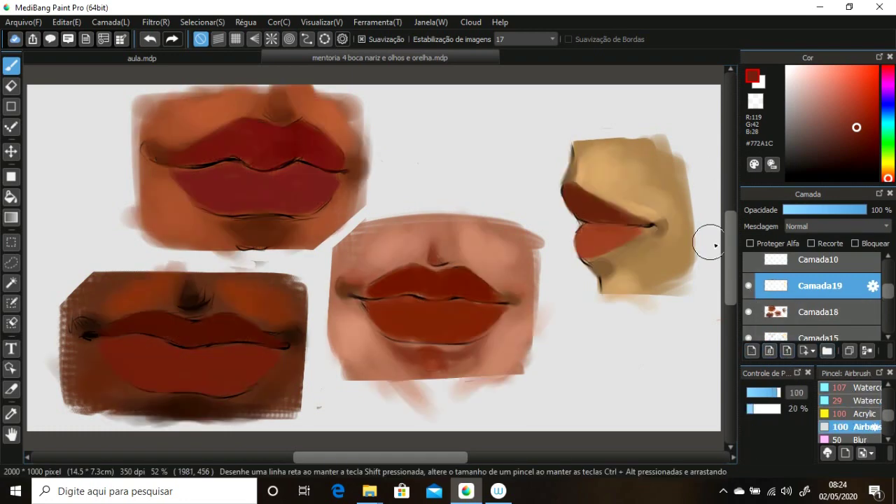
left_click(12, 413)
left_click(602, 225)
key("b")
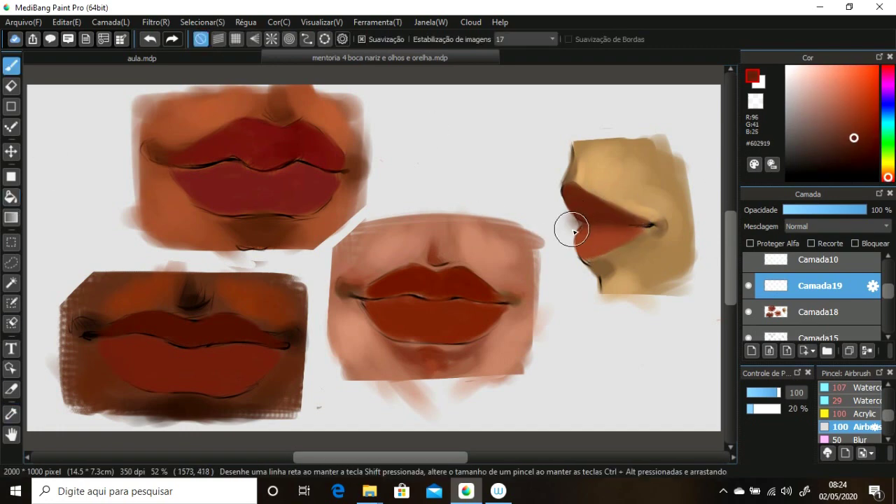
left_click(866, 401)
left_click(648, 226, "alt")
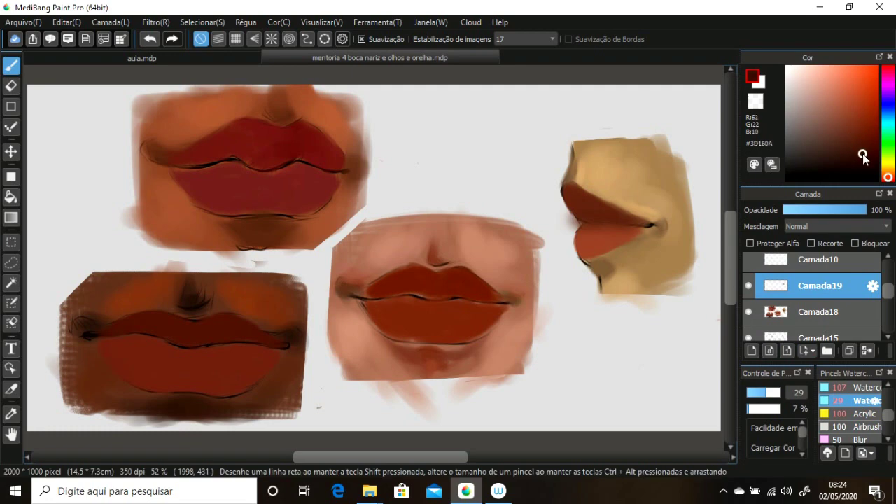
left_click_drag(625, 224, 592, 220)
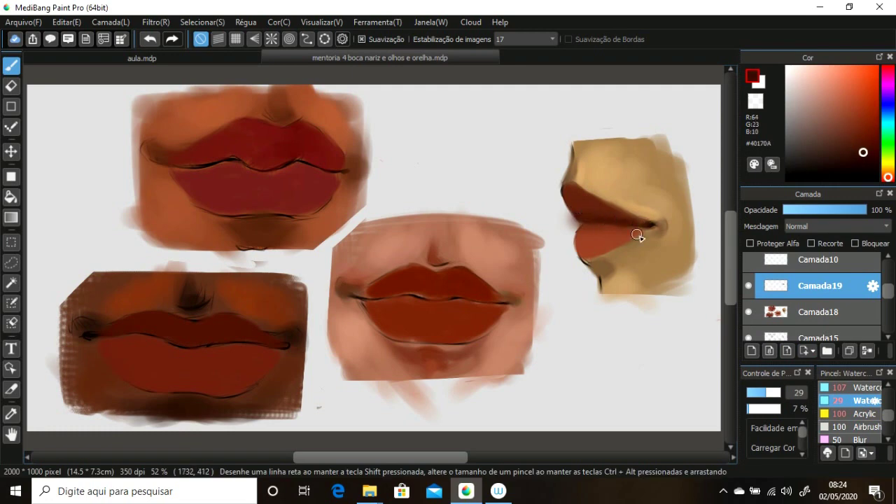
Pick darker browns and red-browns, resizing the brush from about 14 up to 39.
left_click(864, 162)
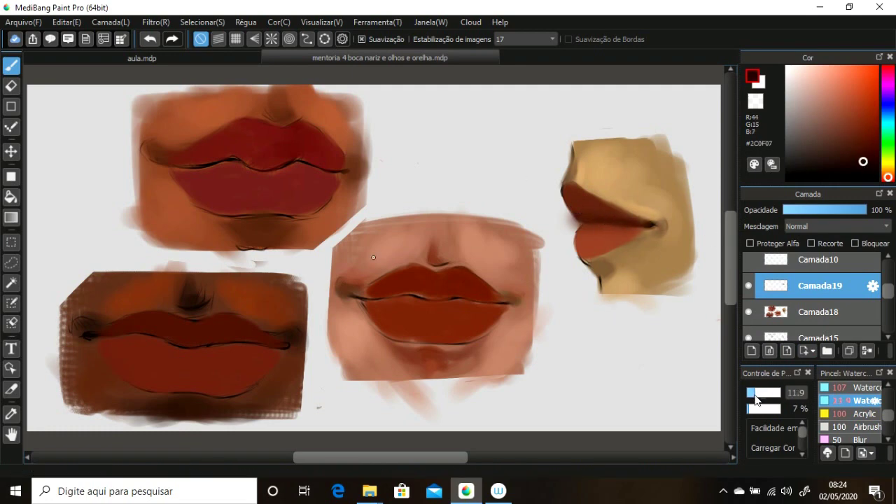
left_click_drag(612, 310, 650, 226)
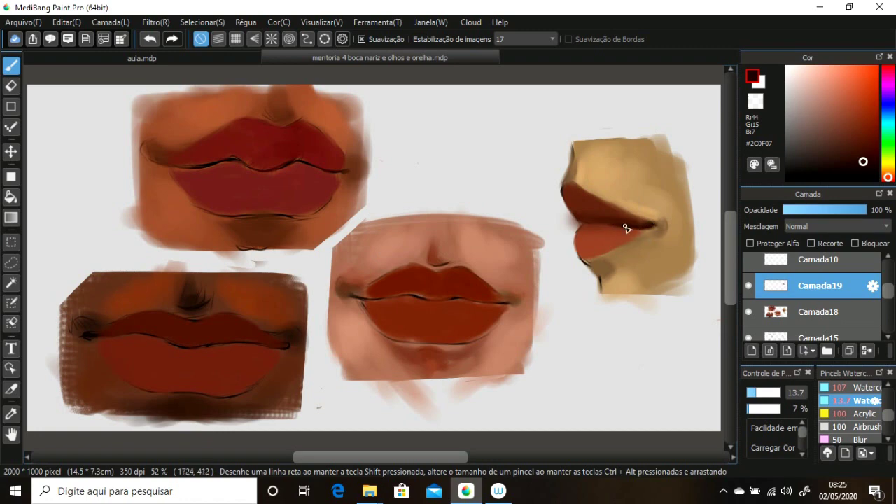
left_click(860, 149)
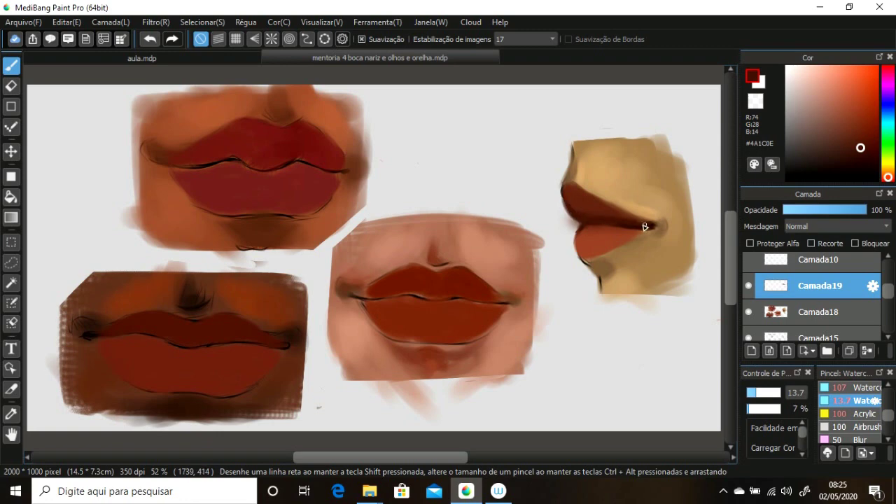
left_click(576, 208, "alt")
left_click_drag(601, 244, 590, 208)
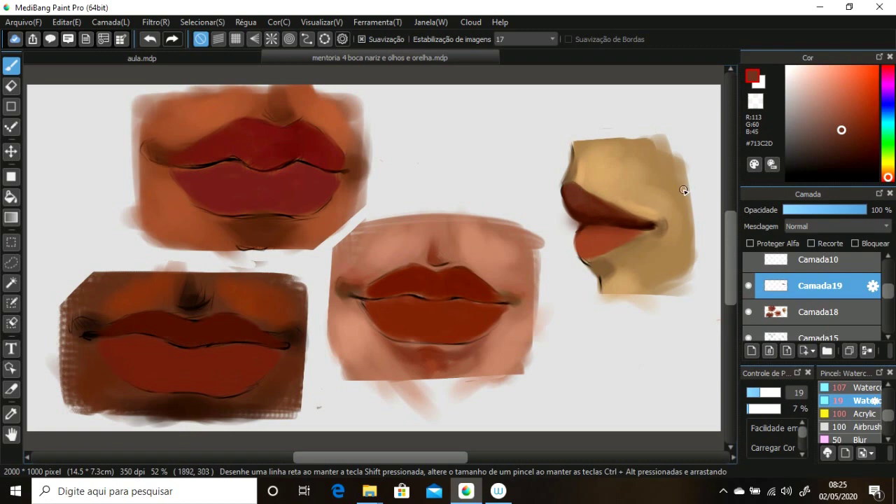
left_click(606, 193, "alt")
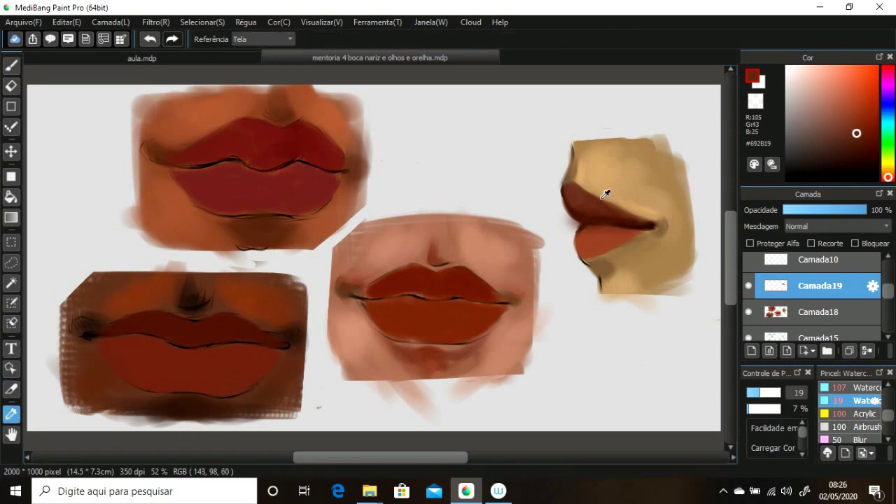
left_click(770, 393)
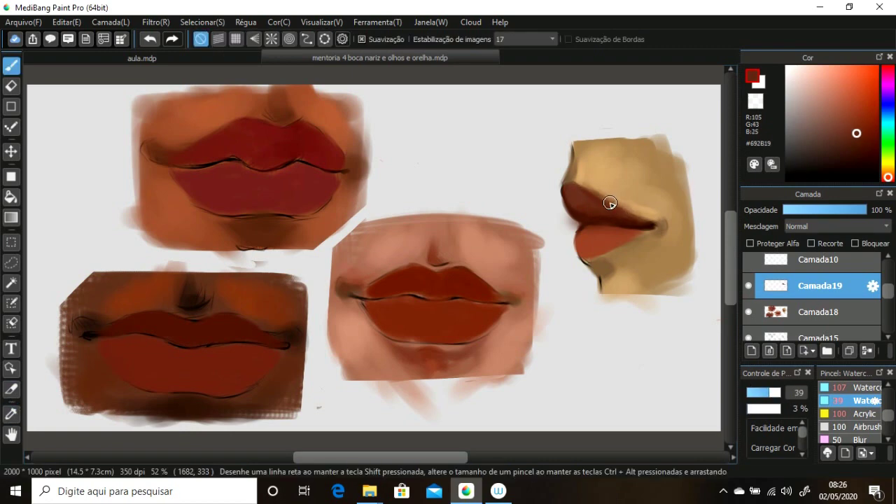
Paint pale pink highlights on the side-view mouth's lower lip.
left_click(571, 194, "alt")
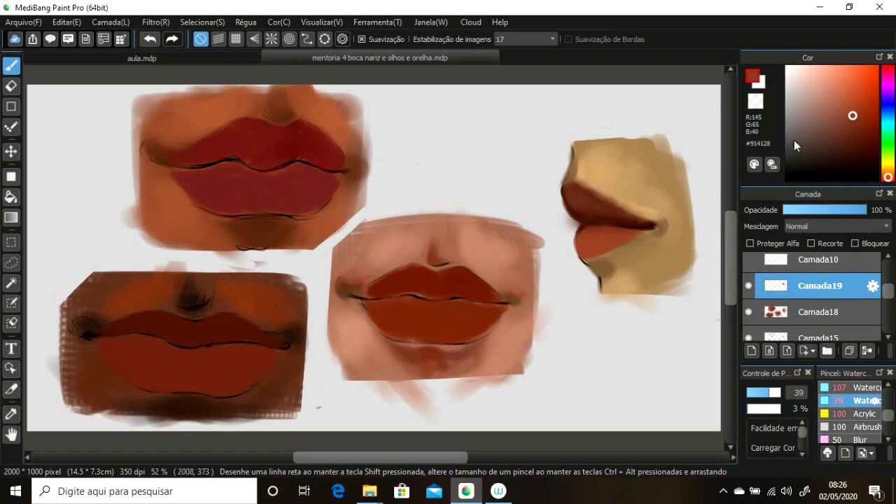
left_click(576, 190, "alt")
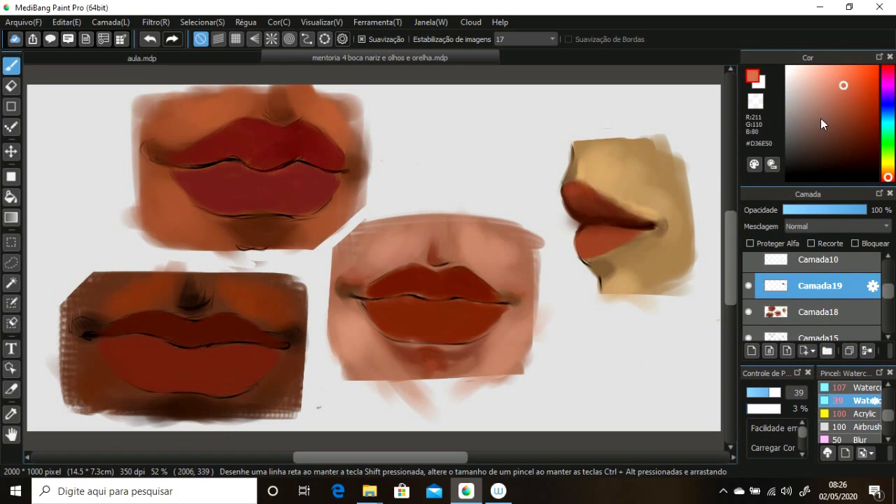
left_click(825, 74)
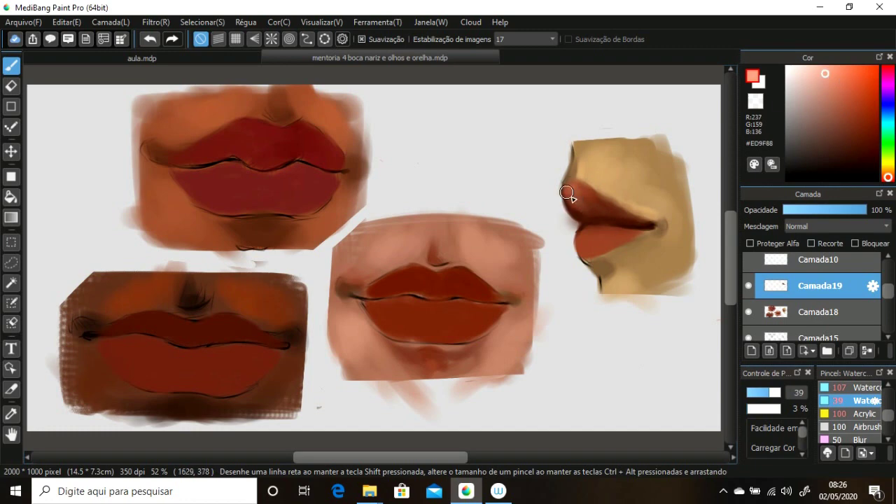
left_click_drag(585, 238, 599, 240)
left_click(582, 262, "alt")
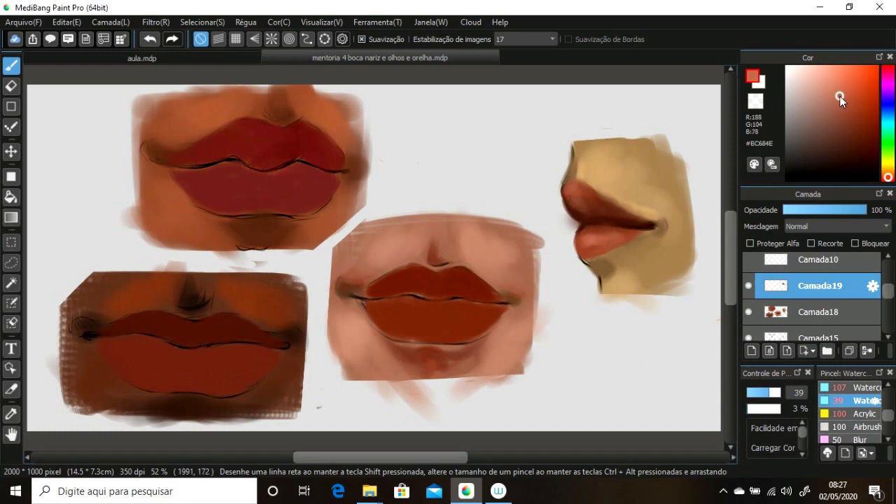
left_click(588, 236, "alt")
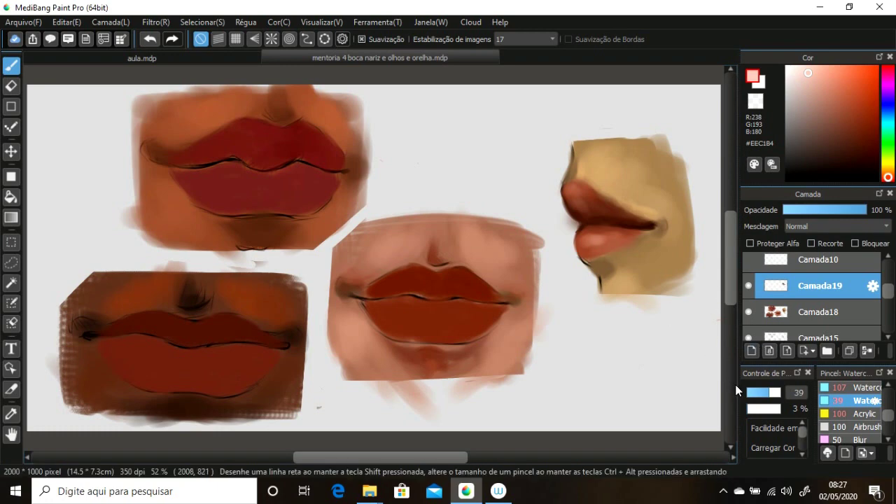
Pick dark red, dark brown and light pink tones for shading the centre lips.
left_click(578, 210, "alt")
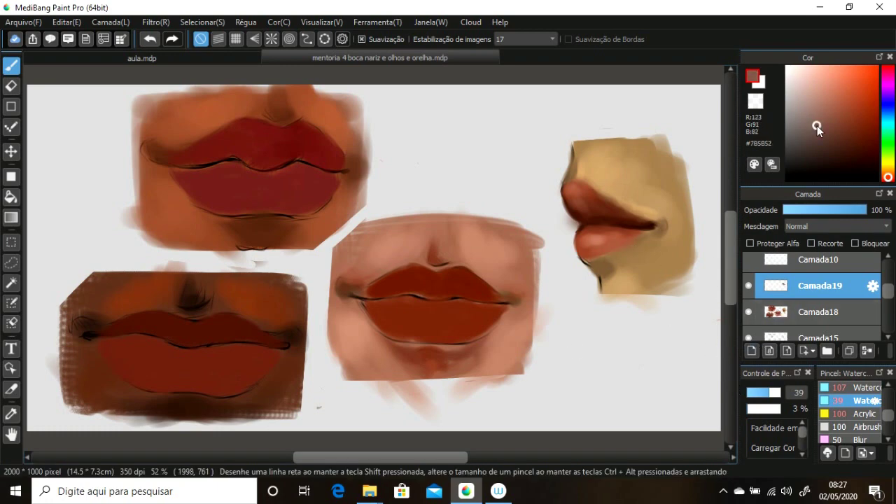
left_click(501, 346, "alt")
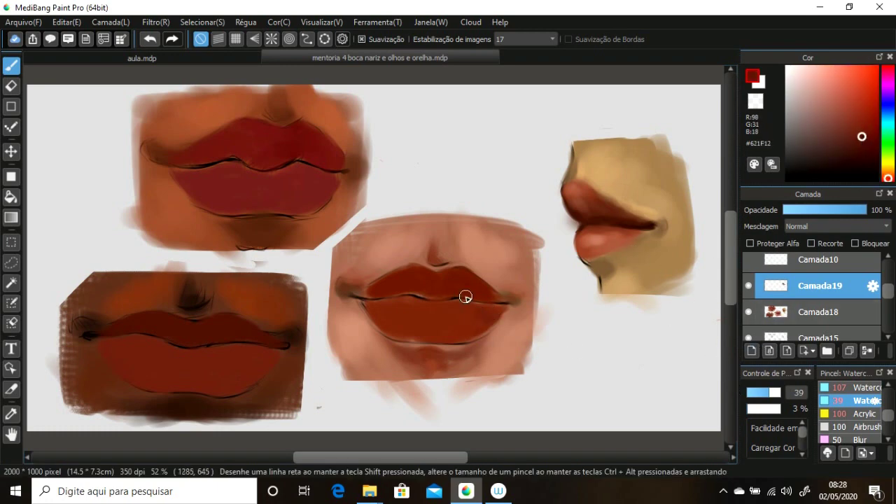
left_click(464, 296, "alt")
left_click(483, 323, "alt")
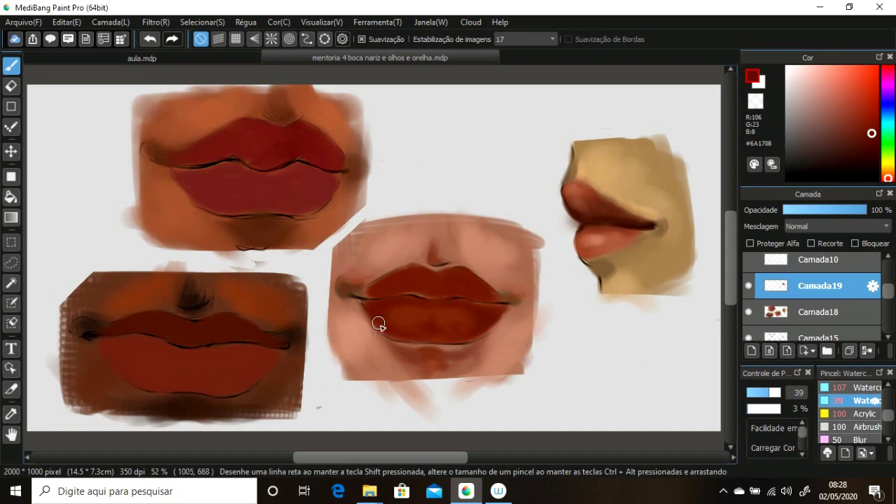
left_click(398, 328, "alt")
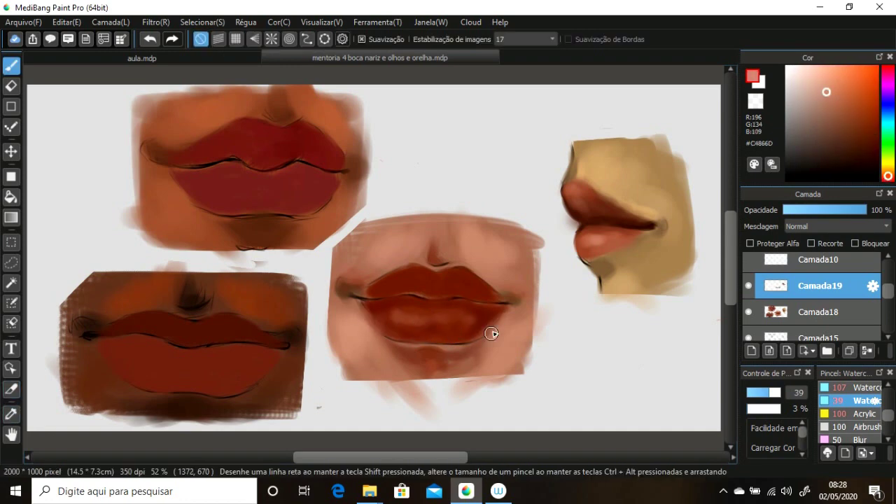
Reset the hue to pure red, pick a near-black red, and enlarge the brush to 41.
left_click(864, 133)
left_click(431, 289, "alt")
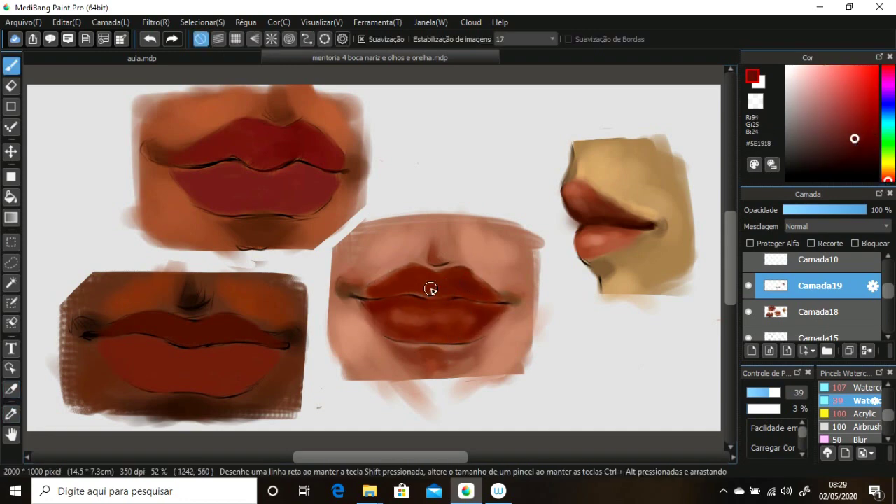
left_click(486, 299, "alt")
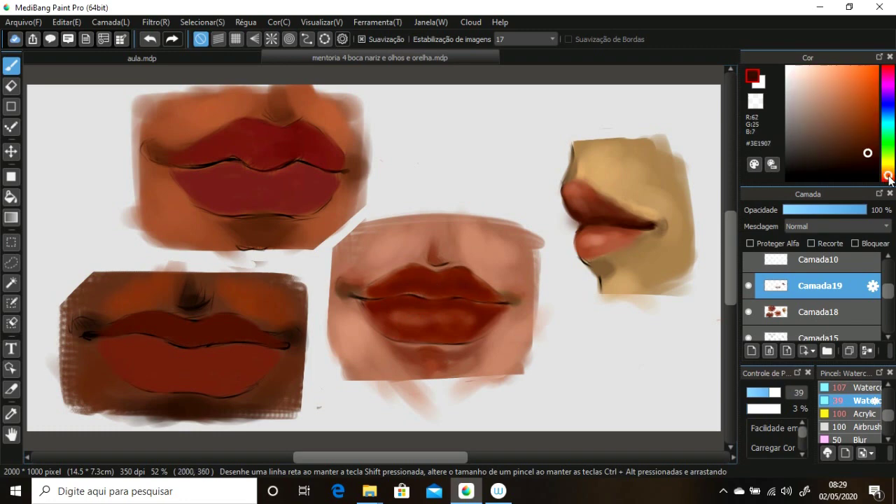
left_click(508, 304, "alt")
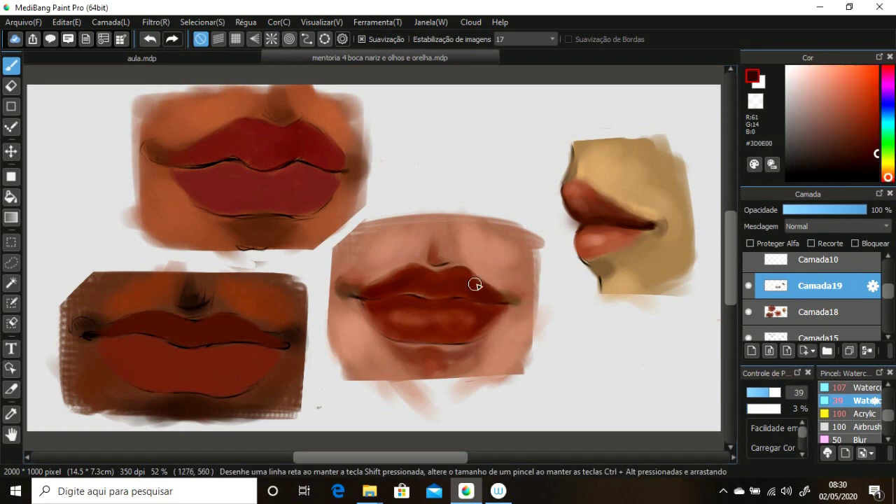
left_click(888, 135)
left_click(888, 68)
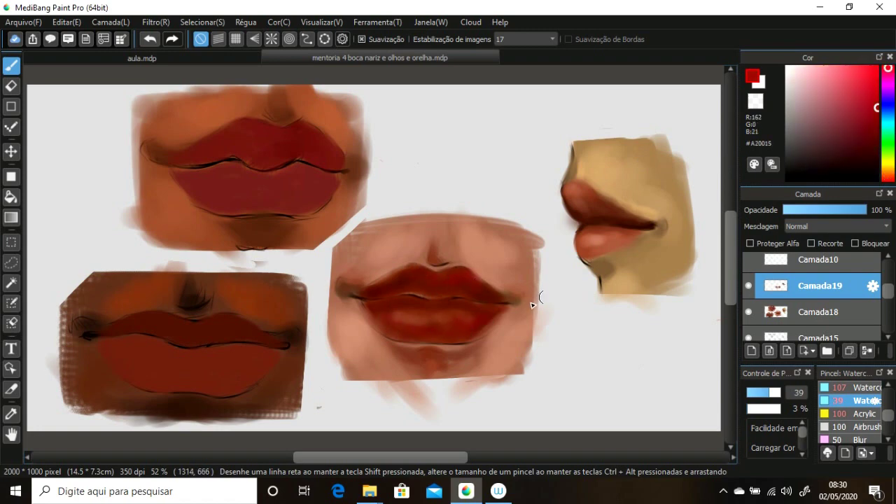
left_click(425, 316, "alt")
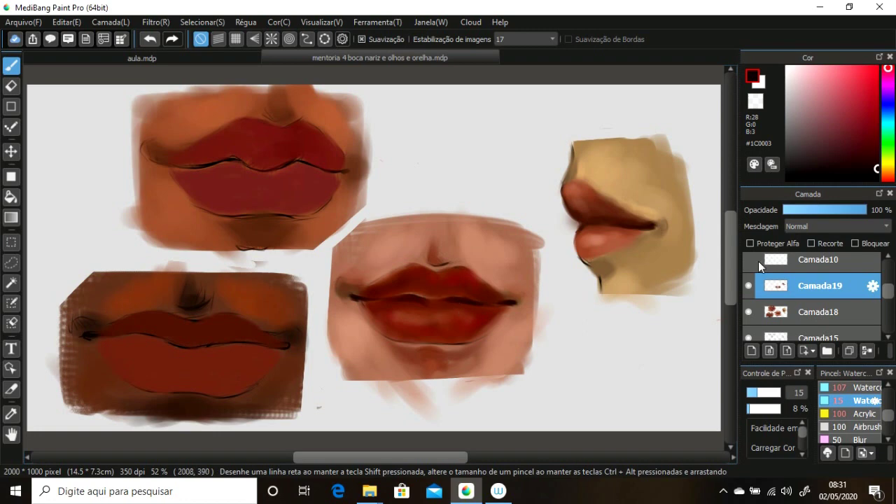
left_click(460, 301, "alt")
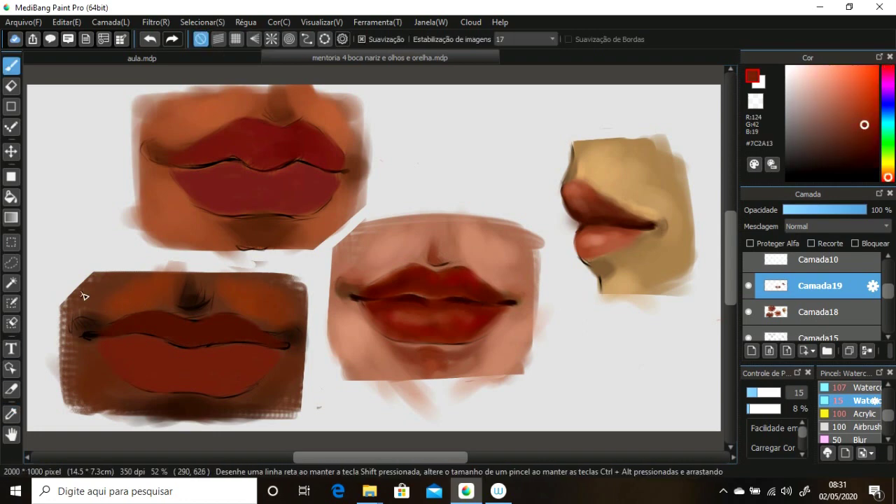
key("e")
key("b")
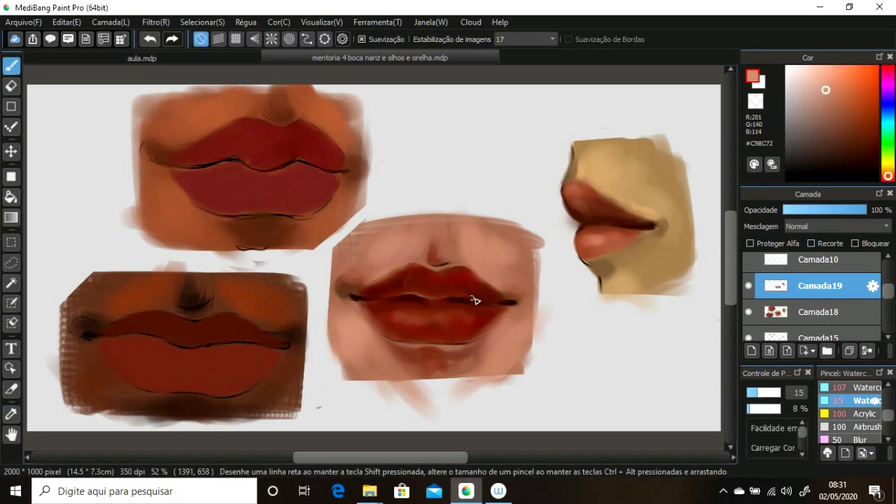
left_click(770, 394)
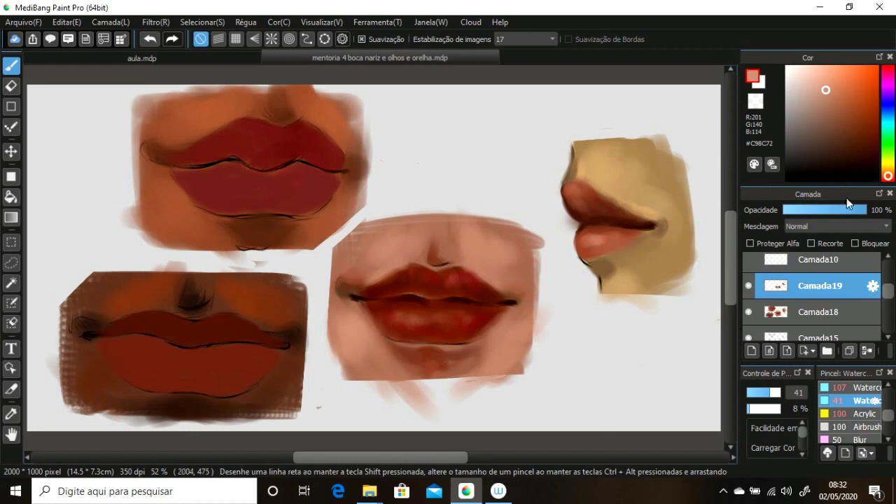
Dot pale pink and near-white highlights on the centre lower and upper lips at 55% opacity.
left_click(811, 66)
left_click_drag(749, 408, 778, 409)
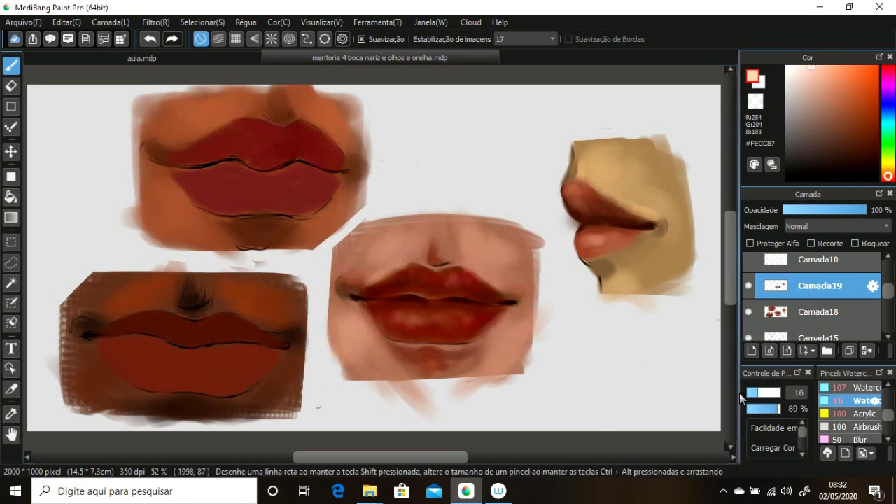
left_click(401, 322)
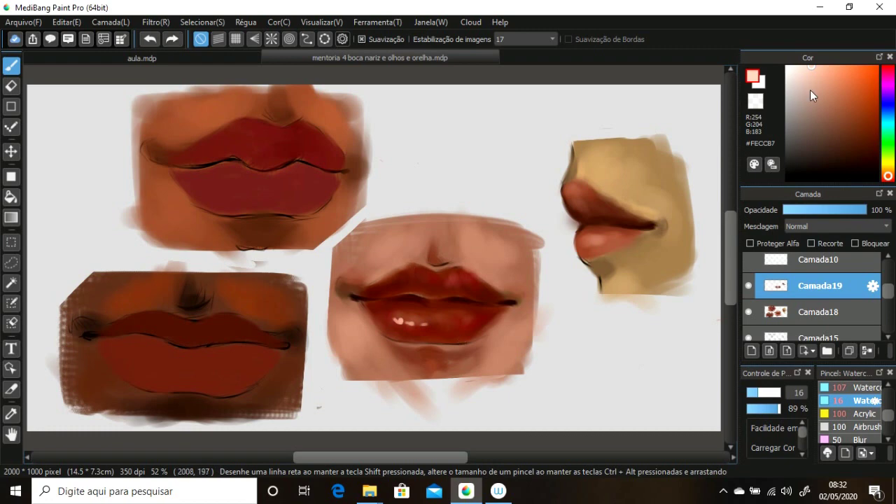
left_click(798, 65)
left_click_drag(778, 408, 762, 408)
left_click(411, 269)
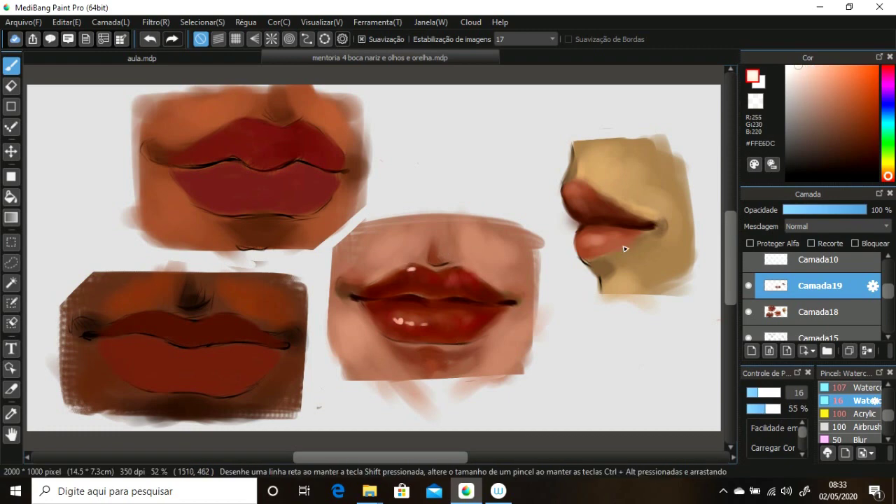
Set the soft watercolour brush to a fine size at 72% opacity with a near-black red.
left_click(413, 268, "alt")
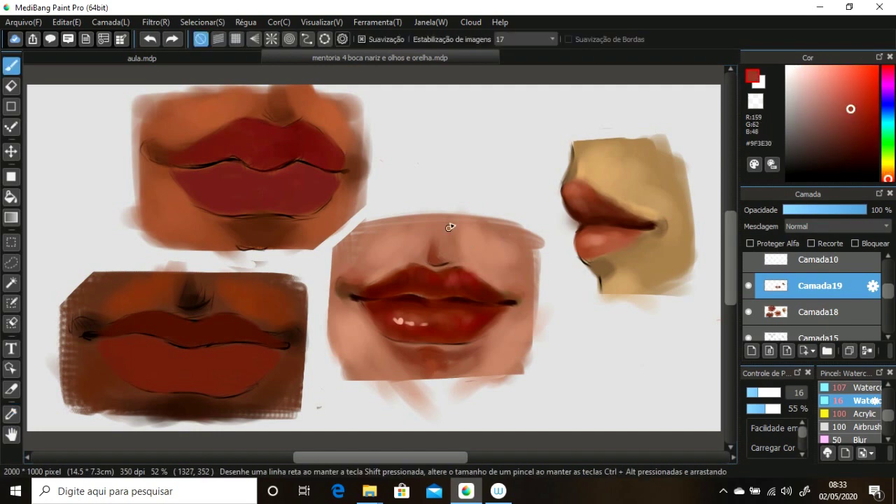
left_click(423, 252, "alt")
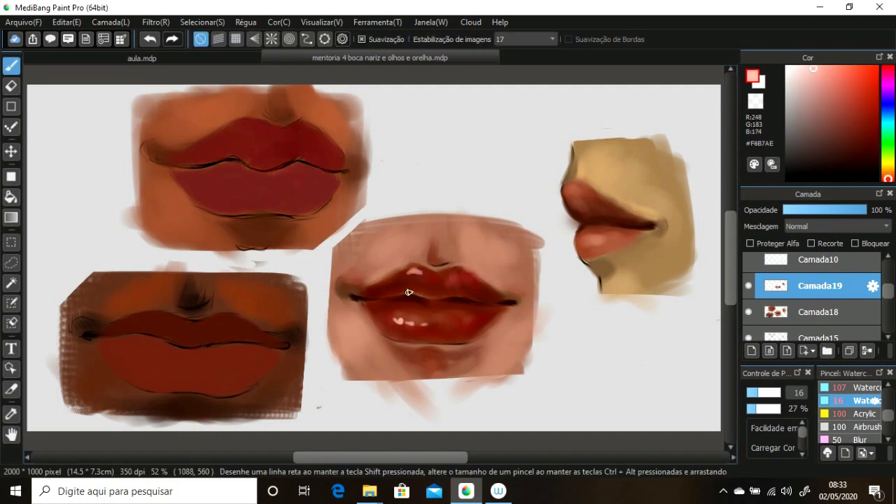
left_click(418, 272, "alt")
left_click(847, 387)
left_click(455, 320, "alt")
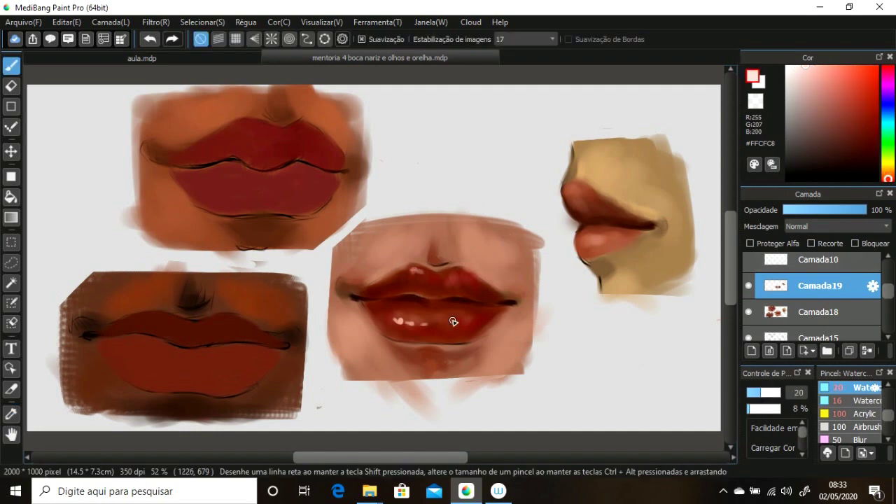
left_click(770, 409)
left_click(749, 392)
left_click(402, 300, "alt")
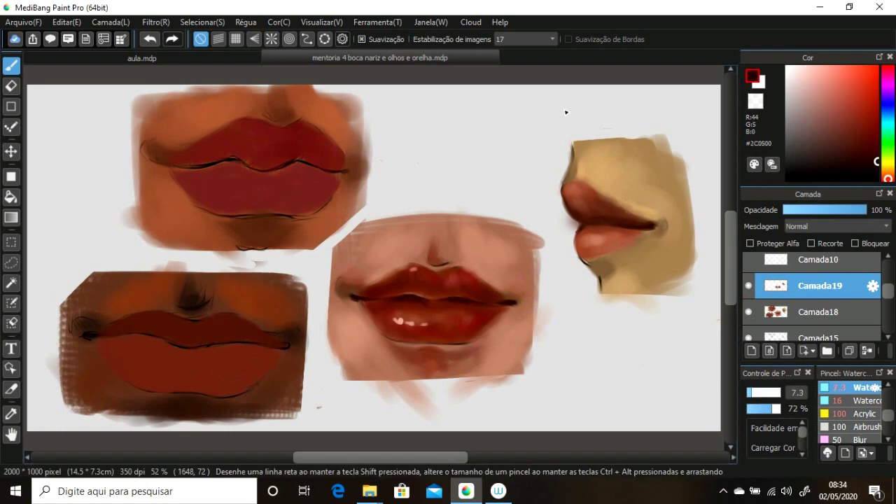
Shade the top-left upper lip with soft low-opacity strokes of deep, near-black red.
left_click(266, 157, "alt")
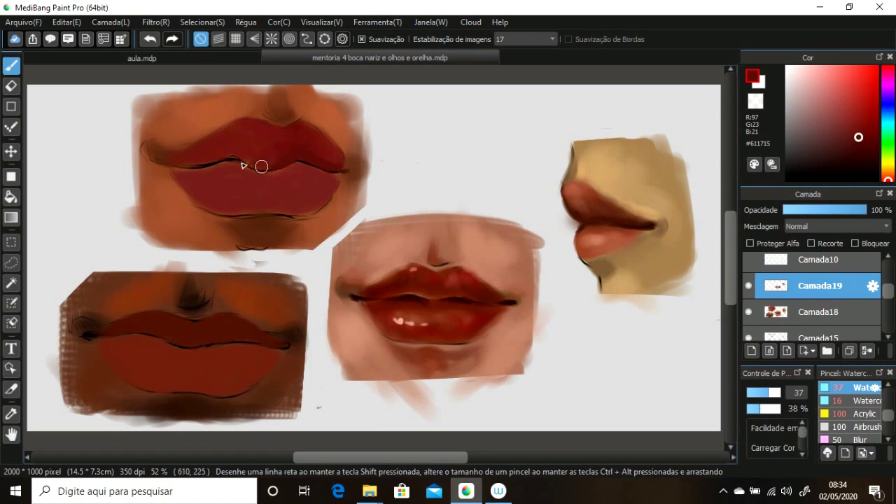
left_click_drag(260, 196, 210, 190)
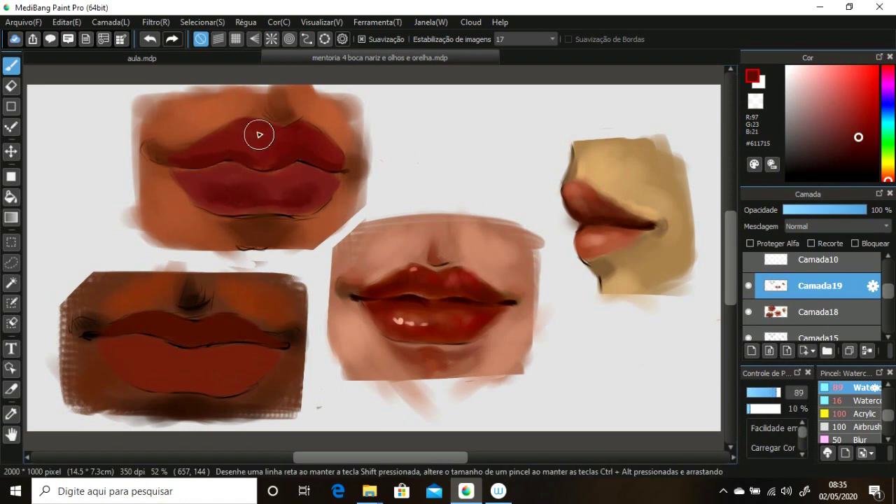
left_click(168, 166, "alt")
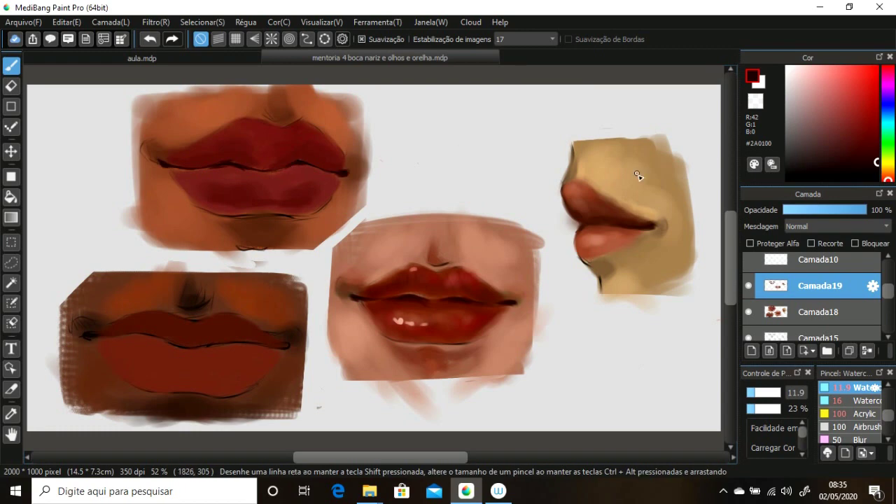
left_click(235, 152, "alt")
left_click(192, 204, "alt")
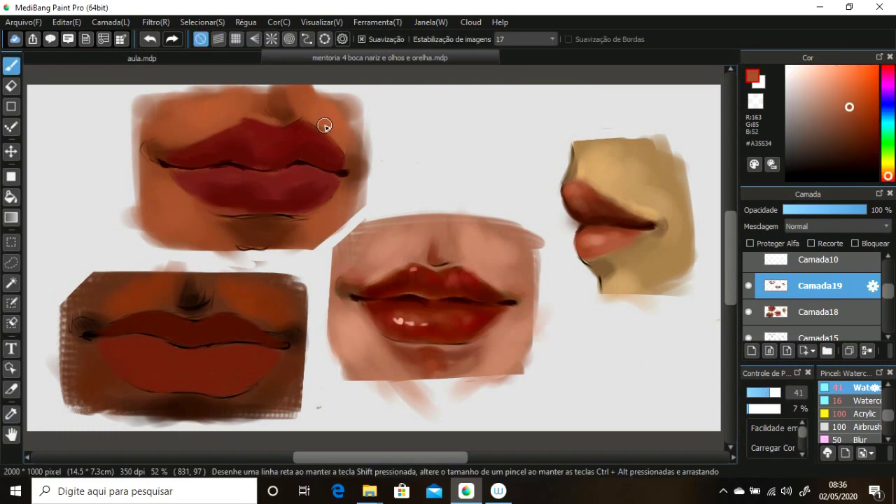
left_click(201, 193, "alt")
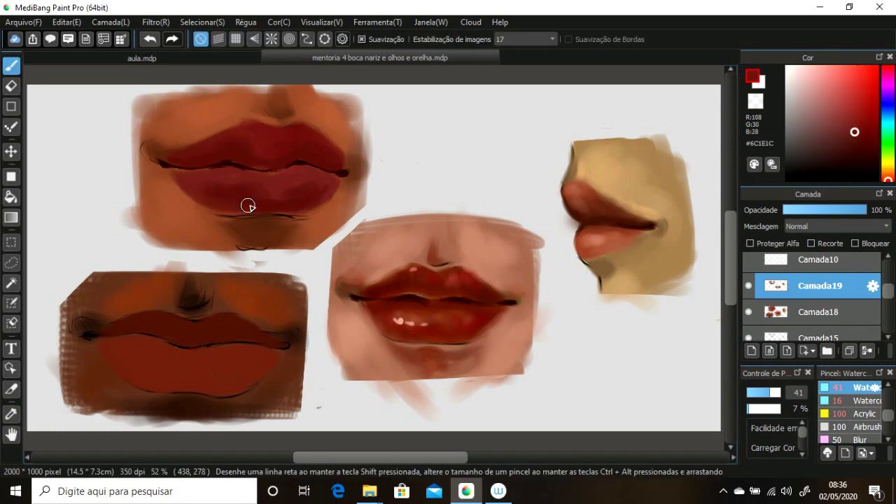
left_click(222, 154, "alt")
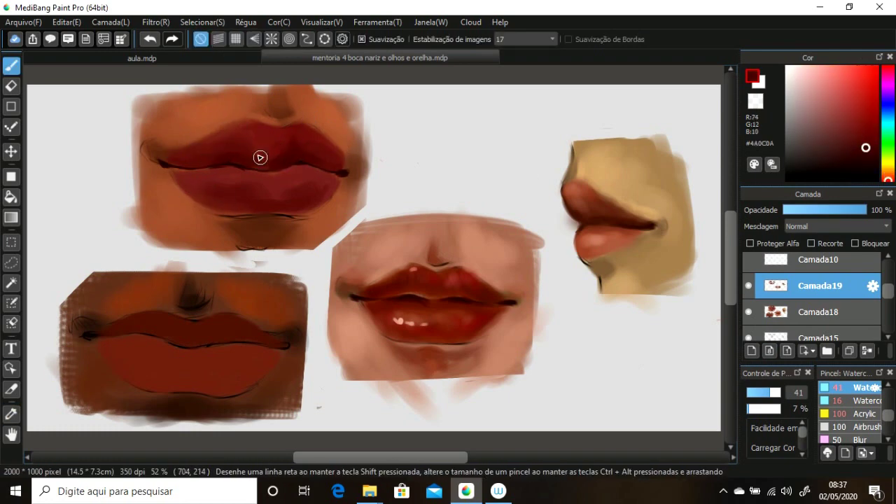
left_click(337, 170, "alt")
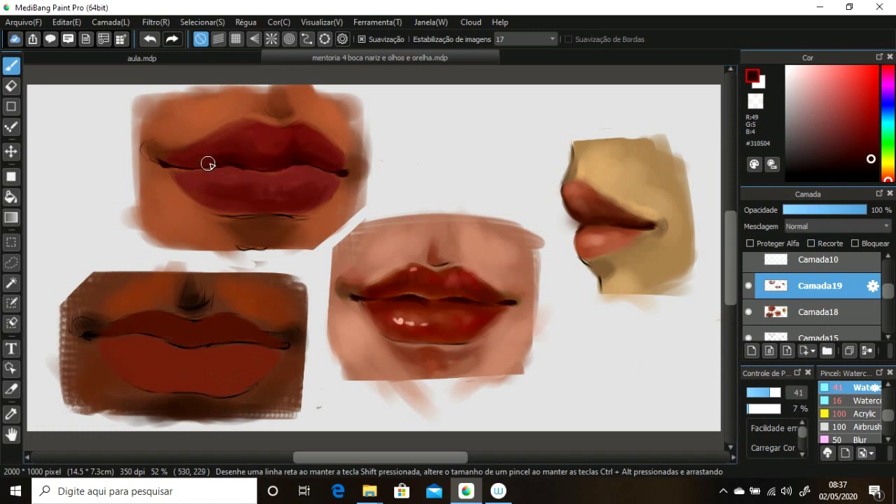
mouse_move(208, 164)
left_mouse_down()
mouse_move(205, 148)
mouse_move(210, 155)
left_mouse_up()
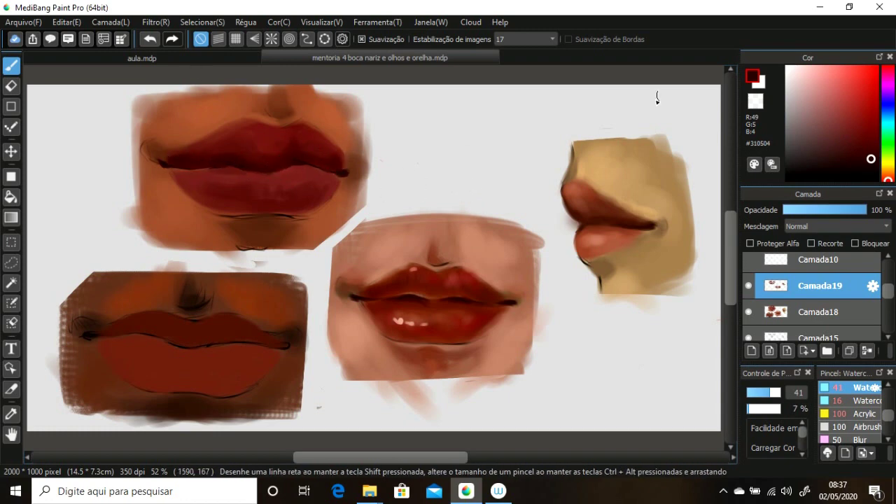
left_click(251, 128, "alt")
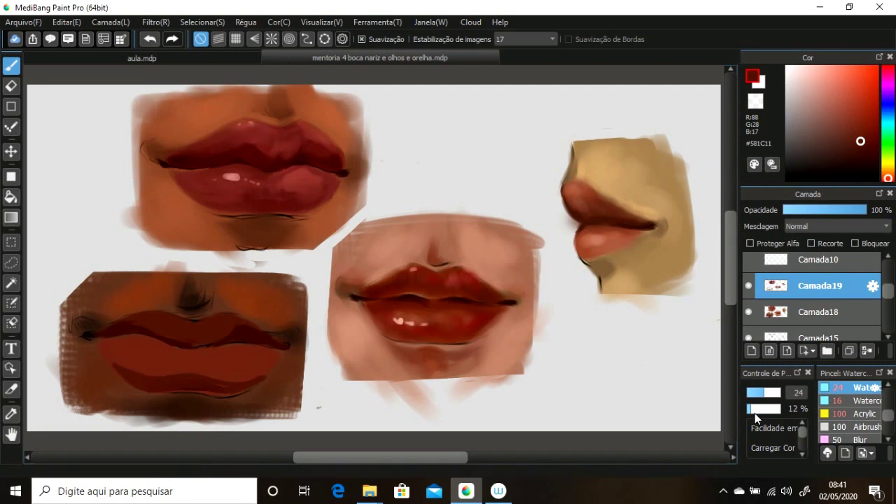
Shade the bottom-left lips with darker brown-reds and a near-black lip line.
mouse_move(180, 334)
left_mouse_down()
mouse_move(156, 362)
mouse_move(236, 330)
left_mouse_up()
left_click(191, 327, "alt")
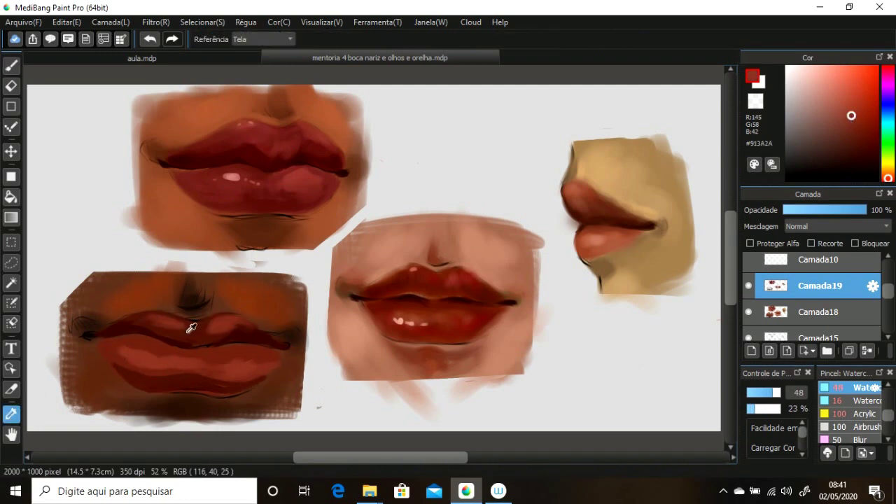
left_click(120, 362, "alt")
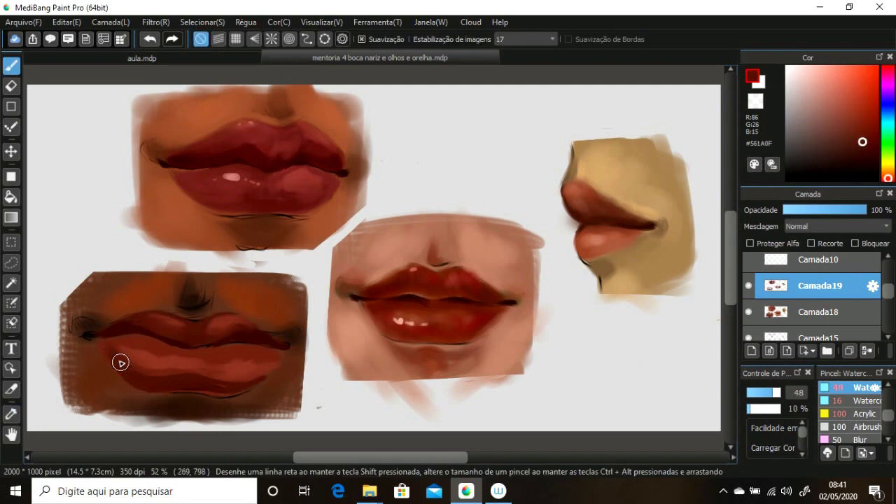
mouse_move(121, 363)
left_mouse_down()
mouse_move(201, 372)
mouse_move(166, 380)
left_mouse_up()
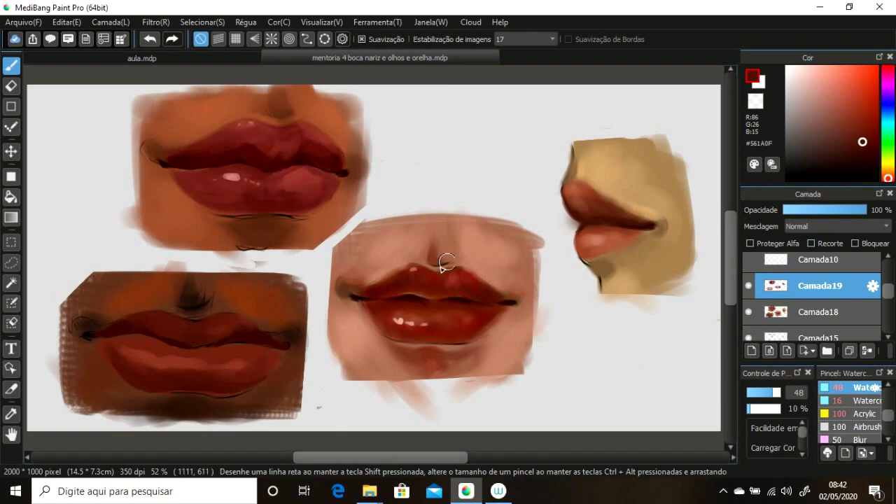
left_click(860, 149)
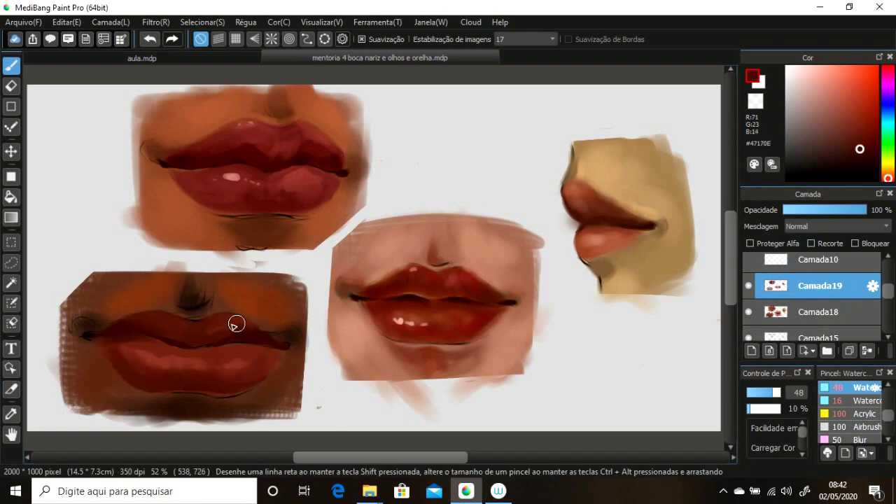
left_click(134, 367, "alt")
left_click(181, 345, "alt")
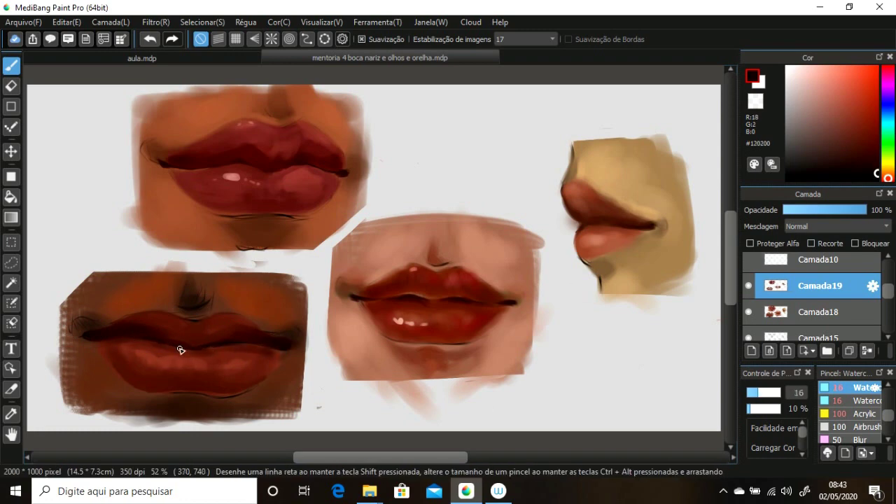
Choose a light pink at higher opacity for the bottom-left lower lip highlights.
left_click(158, 366, "alt")
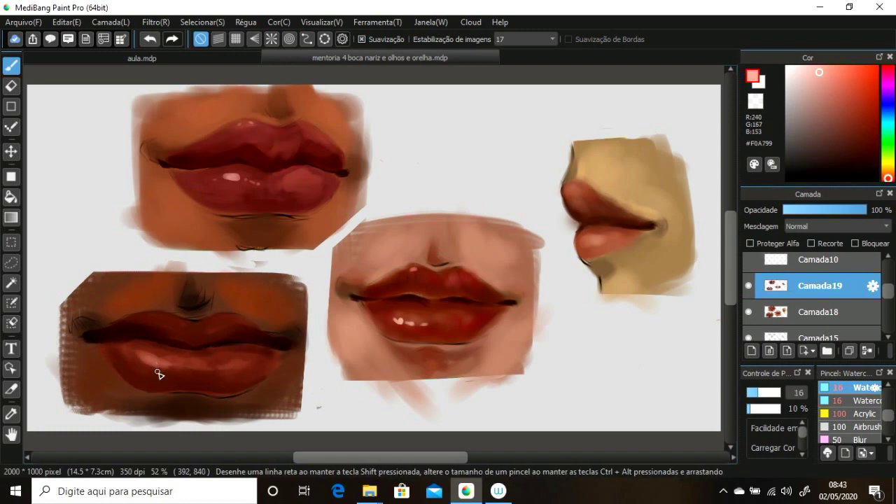
left_click(147, 357, "alt")
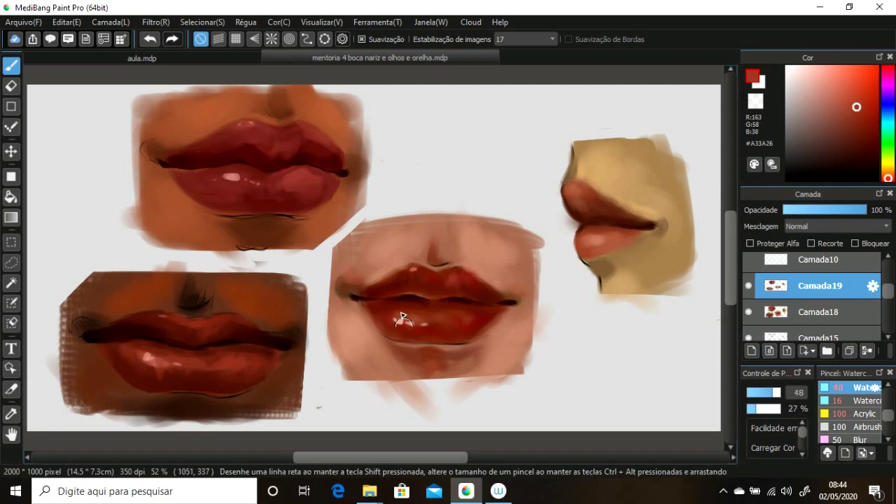
left_click(198, 290, "alt")
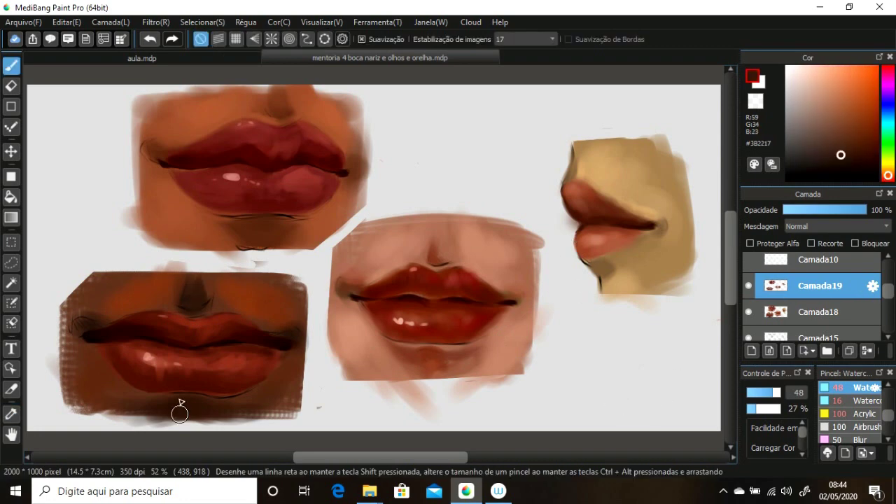